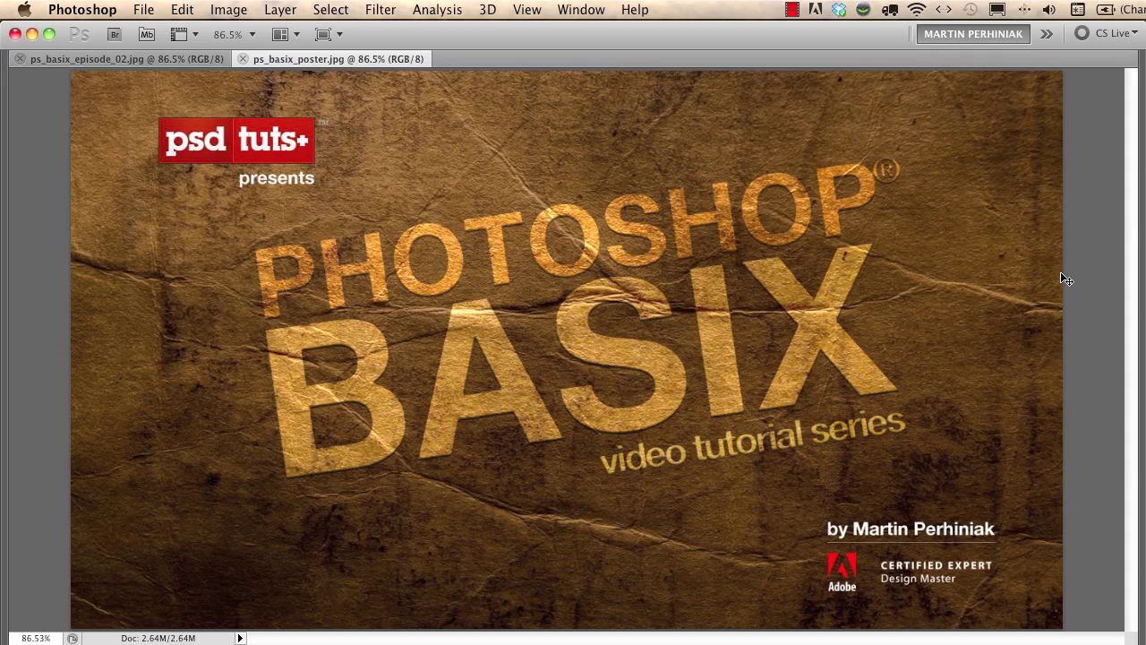
# Close ps_basix_poster.jpg in Photoshop and switch over to Adobe Bridge.
pyautogui.press('super+w')
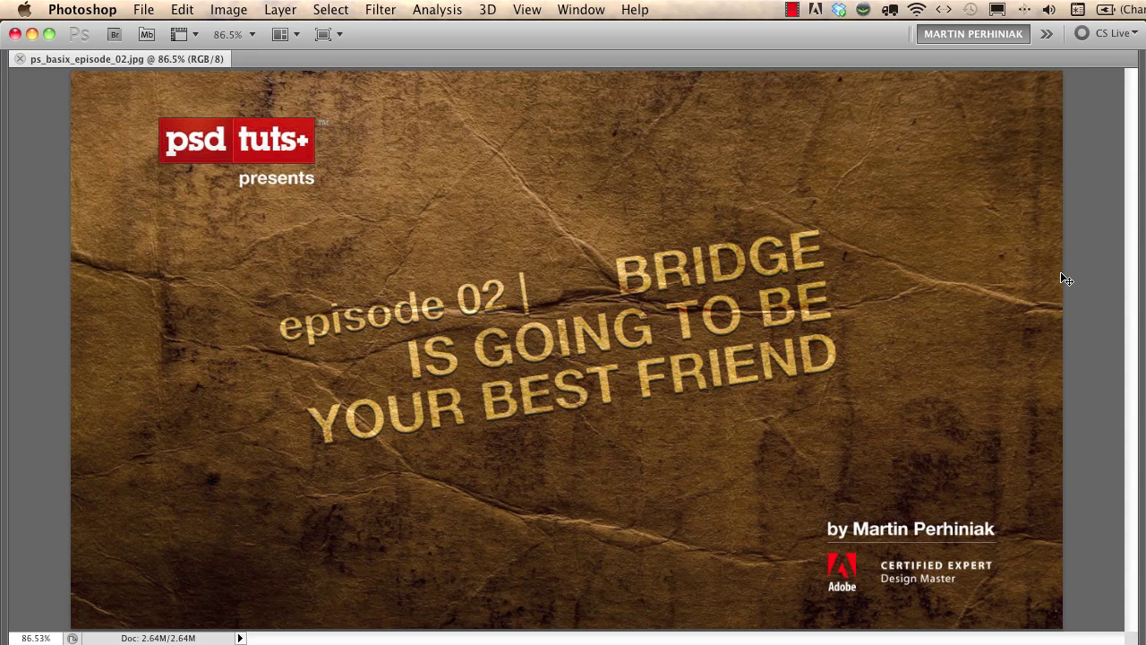
pyautogui.press('super+alt+o')
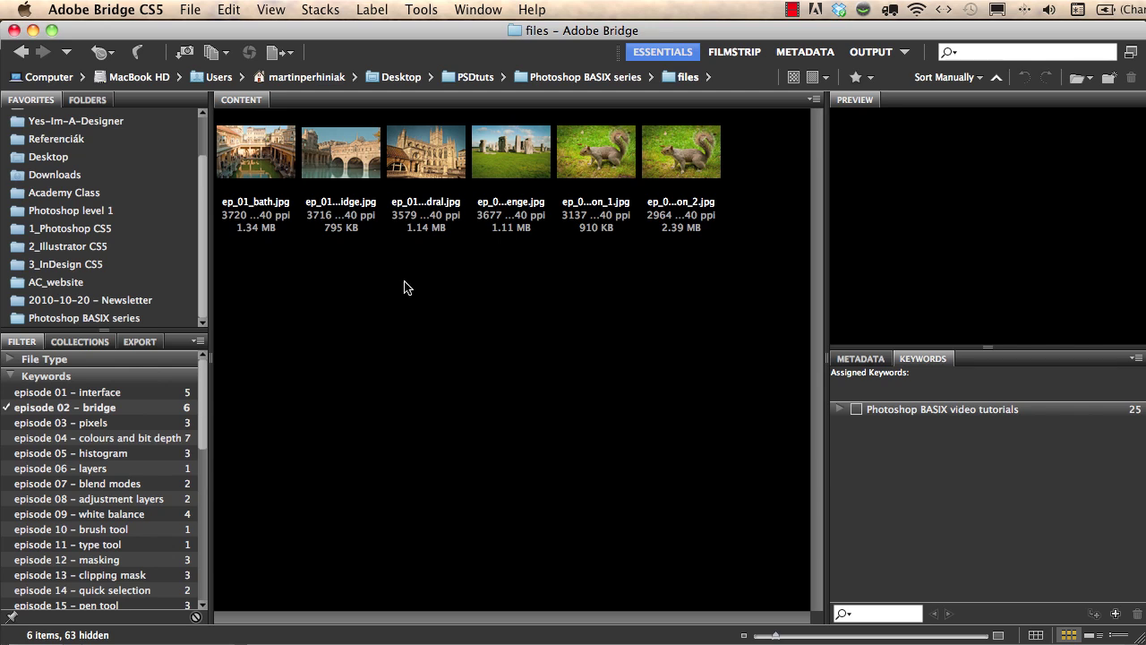
# Preview ep_01_cathedral.jpg and move the 100% loupe over the upper-right stonework.
pyautogui.click(427, 161)
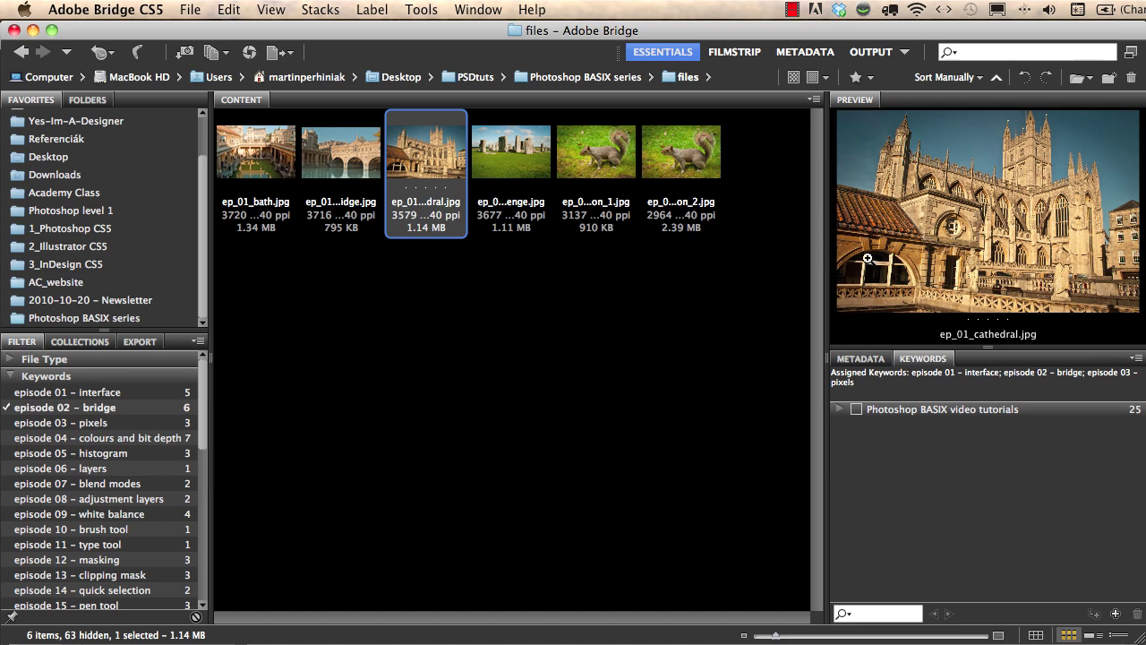
pyautogui.click(951, 220)
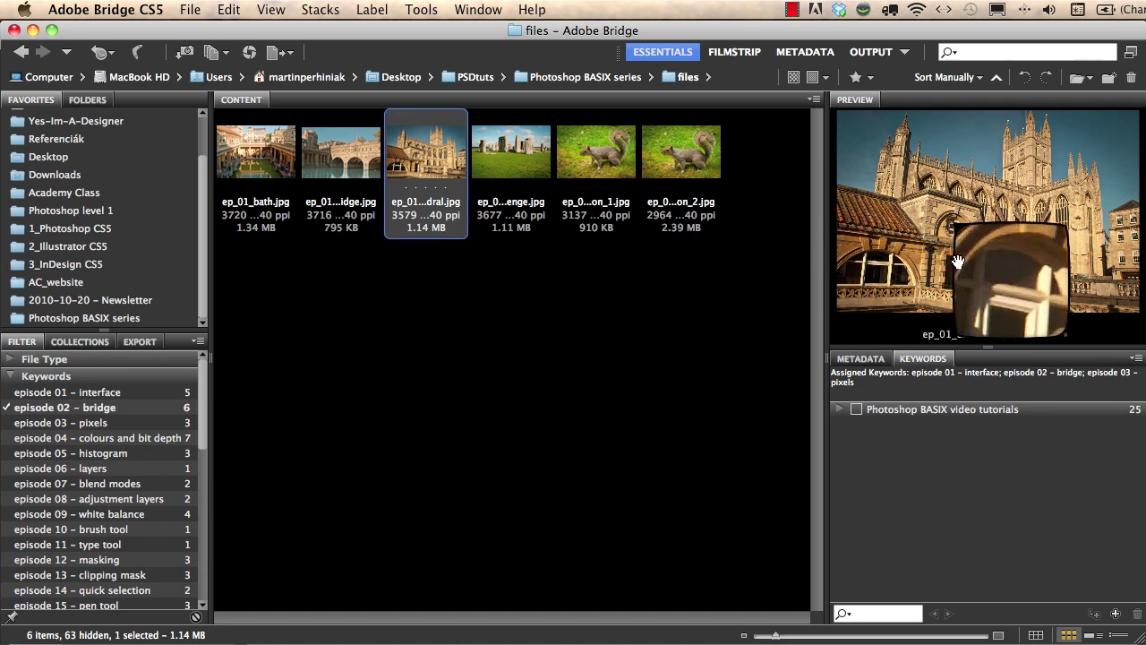
pyautogui.moveTo(995, 277); pyautogui.dragTo(1039, 226)
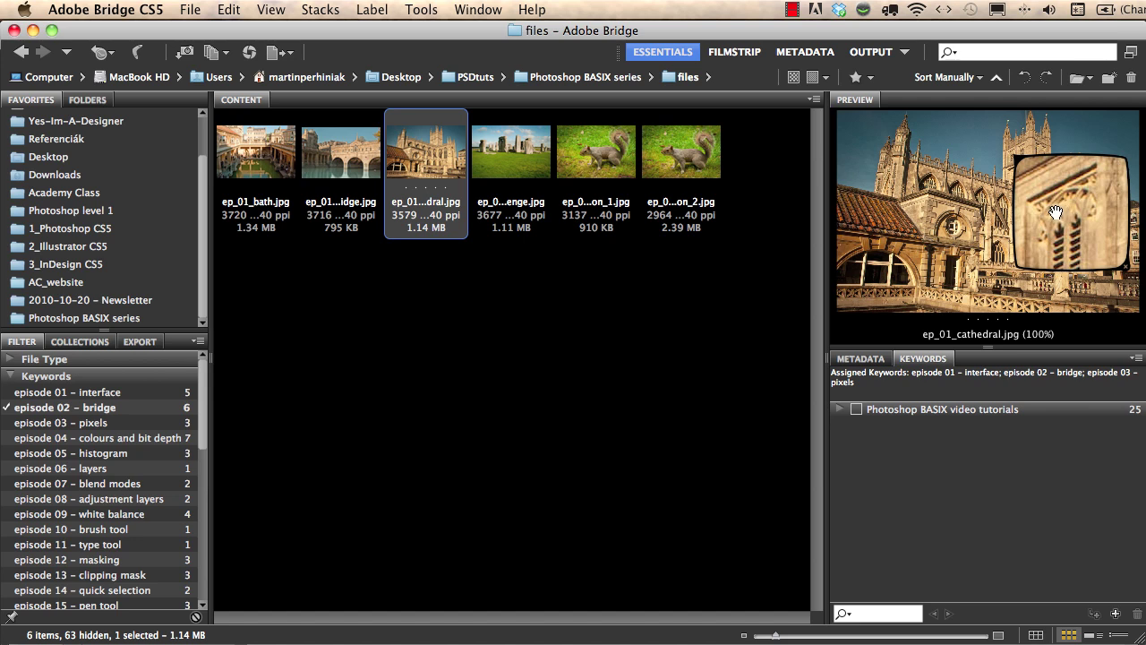
# Close the loupe, select the bath through Stonehenge photos, and load them into Photoshop as layers.
pyautogui.click(1057, 207)
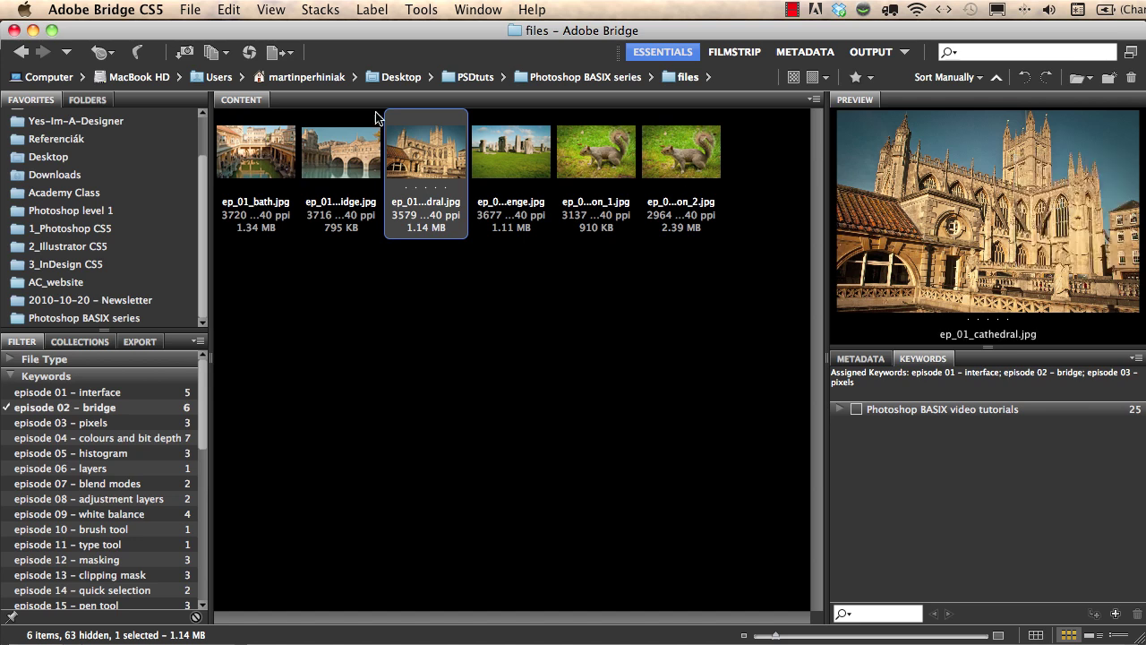
pyautogui.click(273, 158)
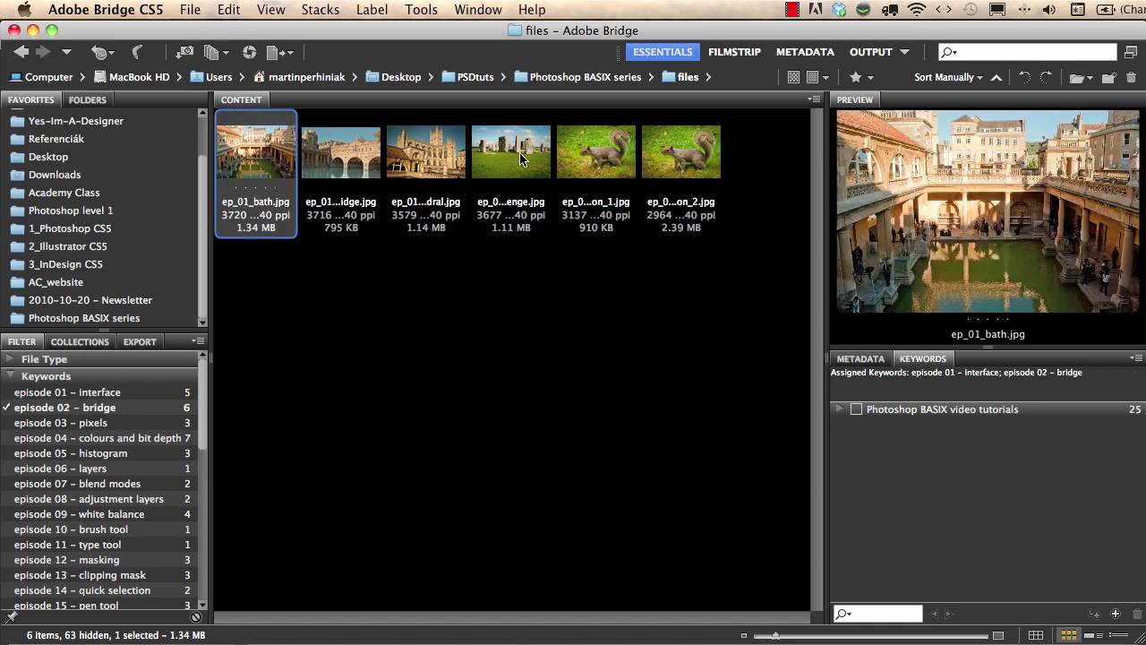
pyautogui.keyDown('shift'); pyautogui.click(522, 159); pyautogui.keyUp('shift')
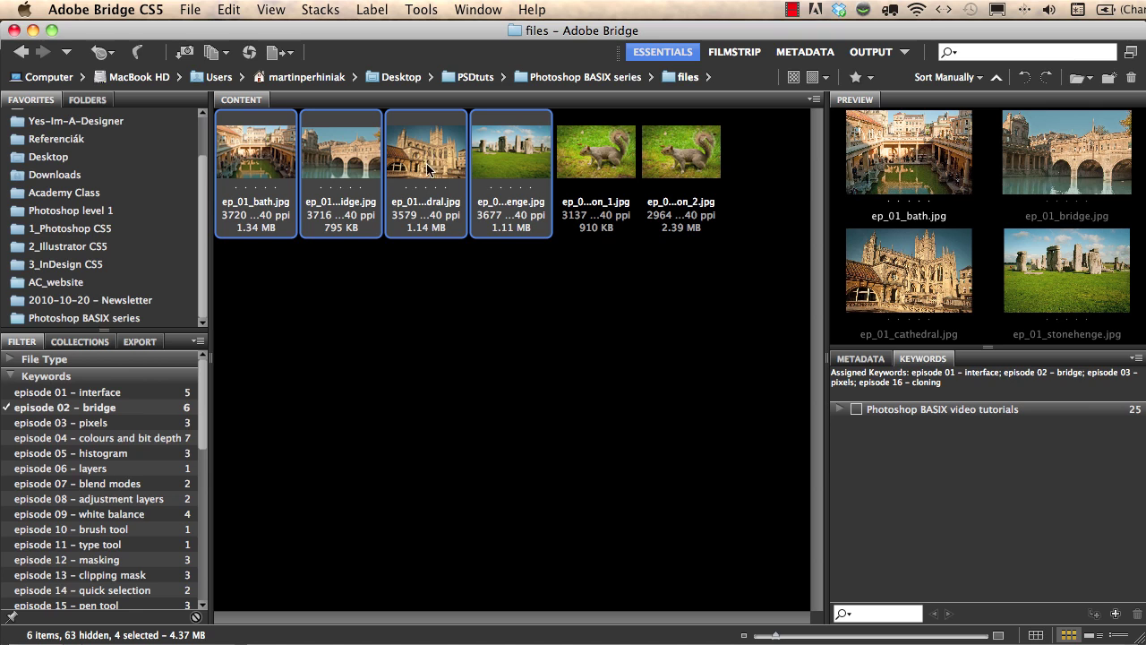
pyautogui.click(423, 10)
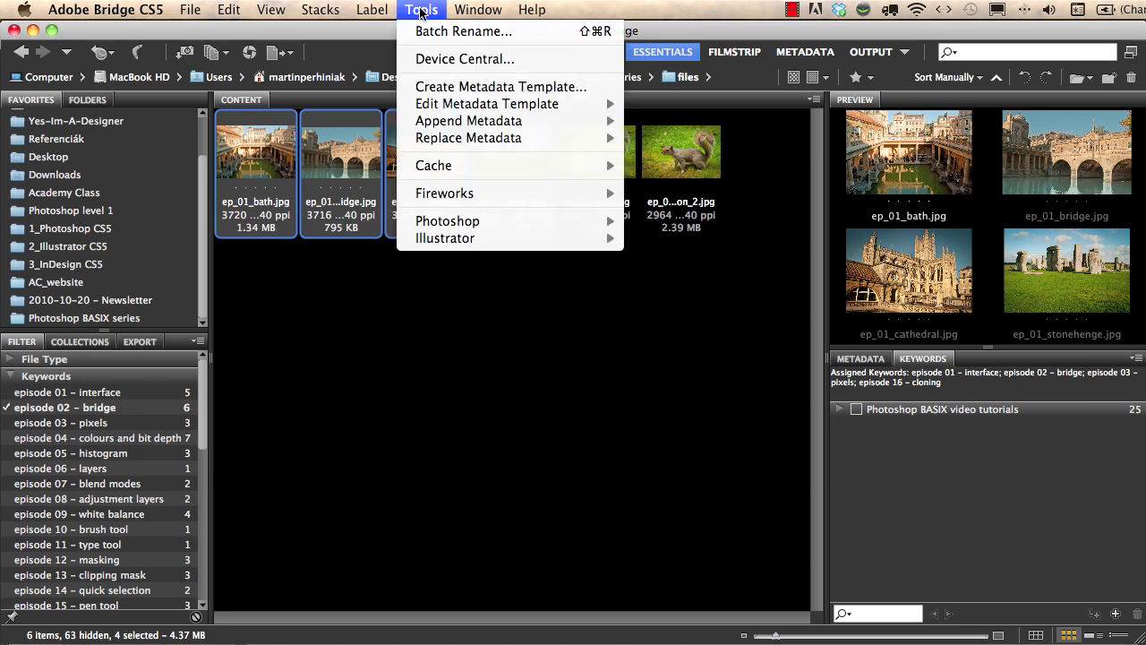
pyautogui.moveTo(491, 222)
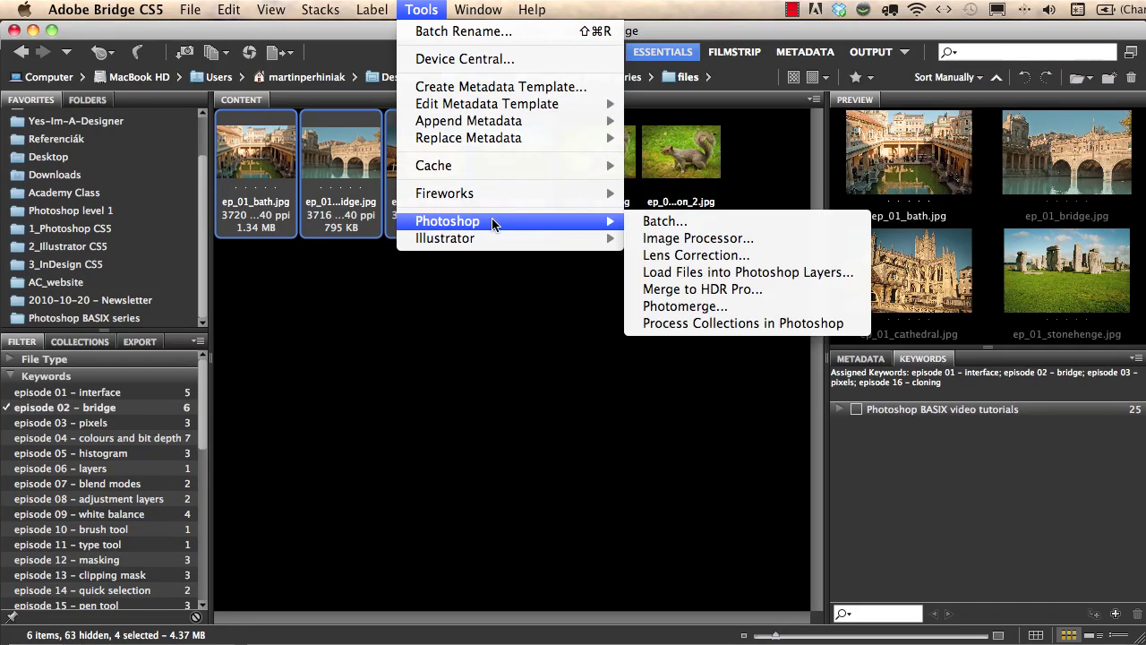
pyautogui.click(723, 272)
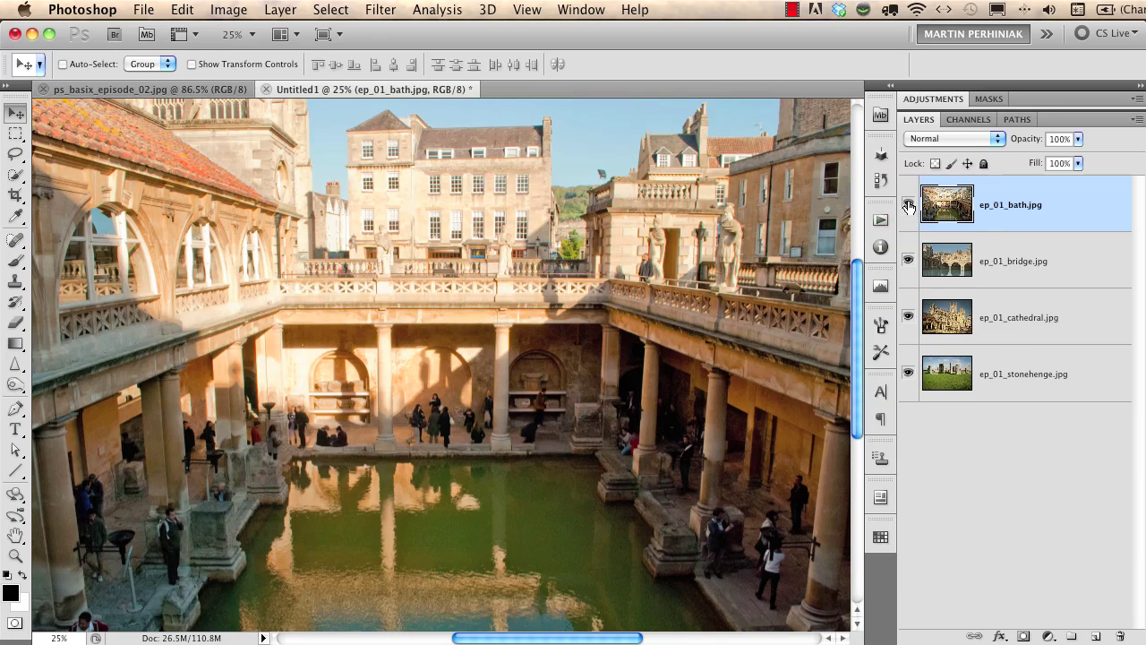
# Hide the bath, bridge and cathedral layers in turn to inspect each stacked photo.
pyautogui.click(909, 206)
pyautogui.click(906, 216)
pyautogui.click(907, 214)
pyautogui.click(902, 267)
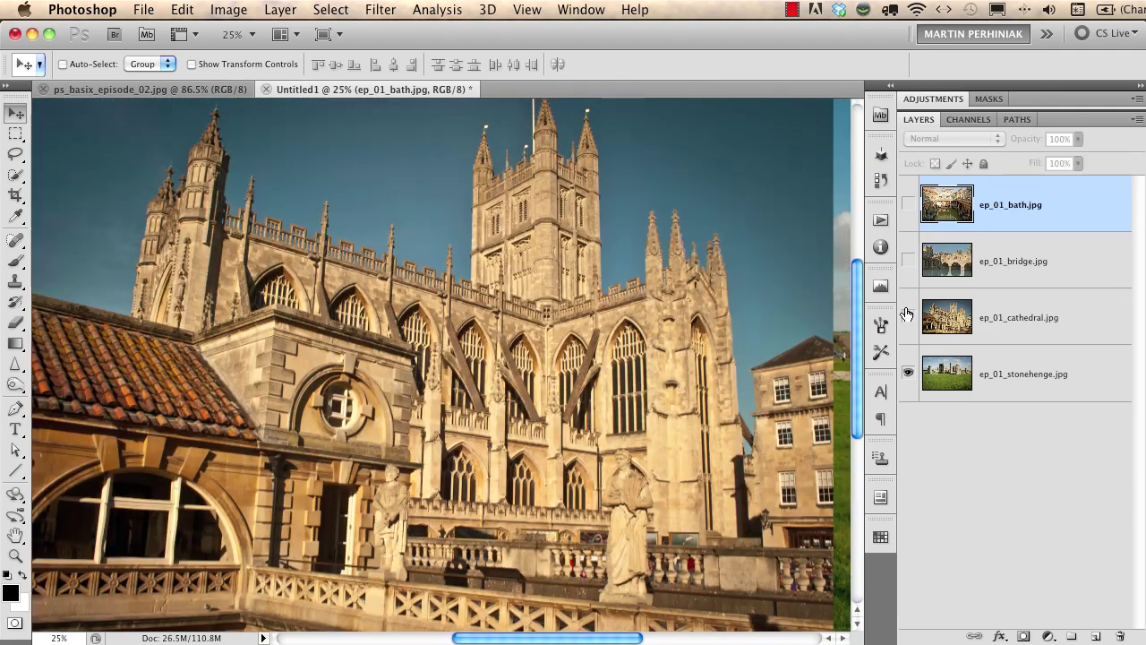
pyautogui.click(907, 315)
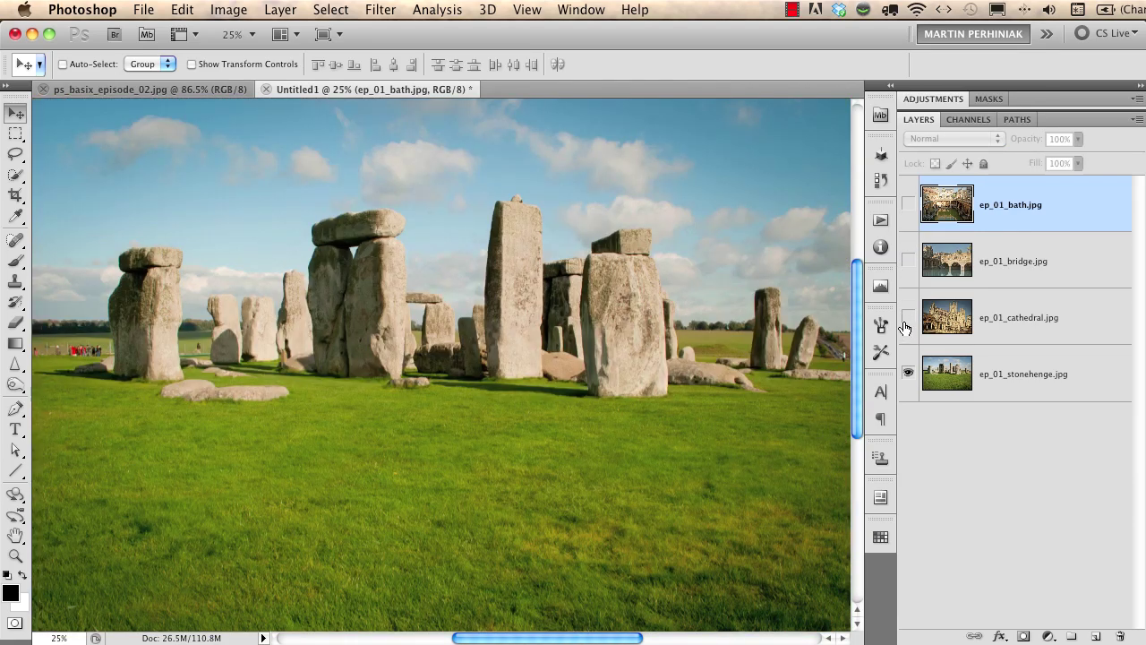
# Fit the image in the window, make all layers visible again, and show Mini Bridge.
pyautogui.hotkey('ctrl', '0')
pyautogui.click(908, 317)
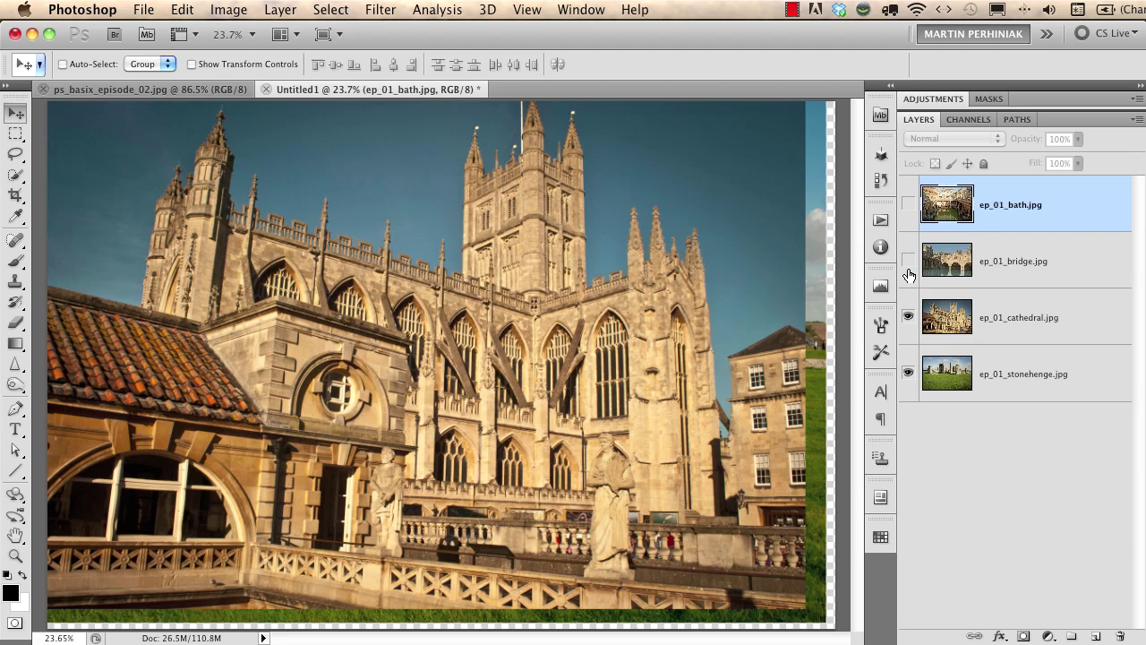
pyautogui.click(908, 261)
pyautogui.click(908, 204)
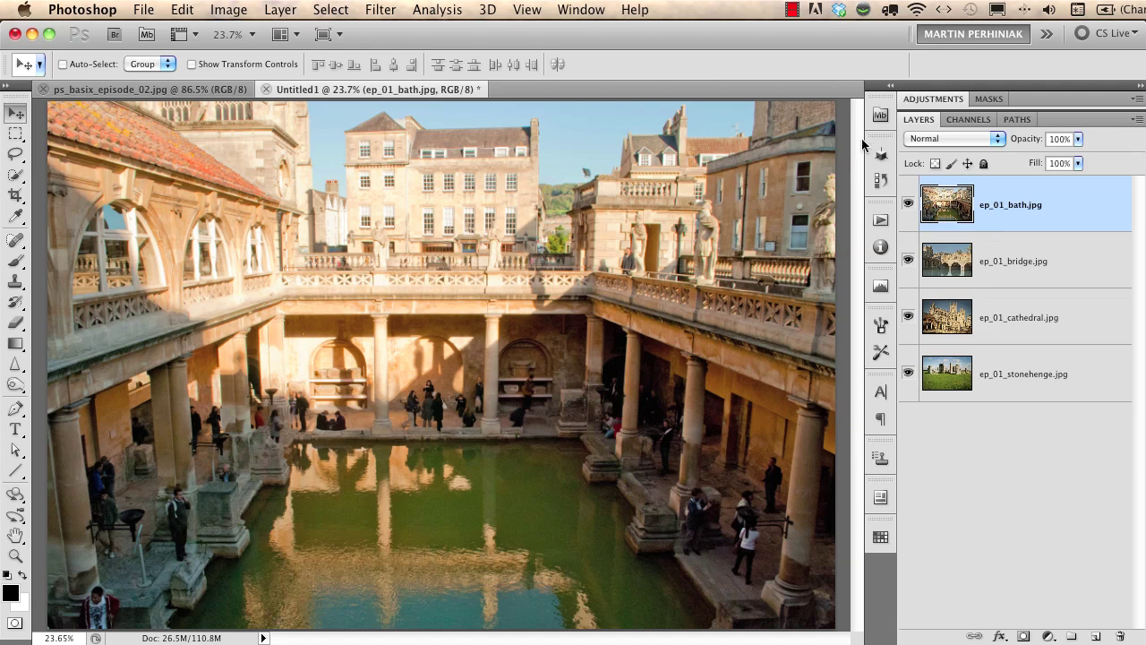
pyautogui.click(881, 116)
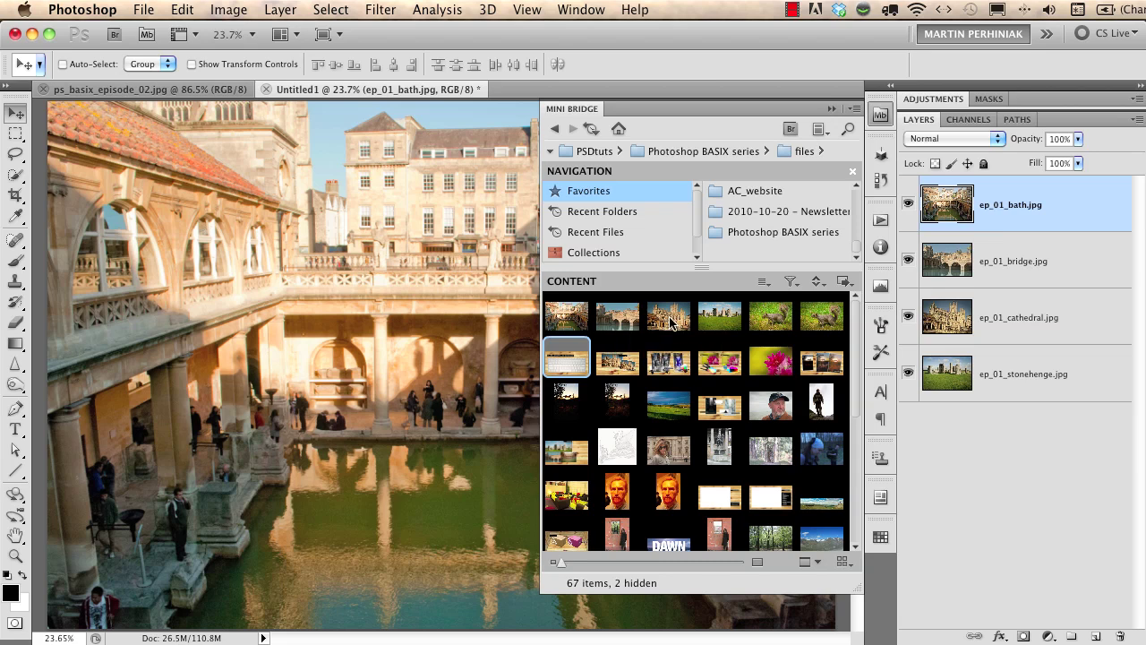
# Place ep_02_comparison_1 from Mini Bridge onto the canvas and commit it as the top layer.
pyautogui.moveTo(770, 314); pyautogui.dragTo(267, 247)
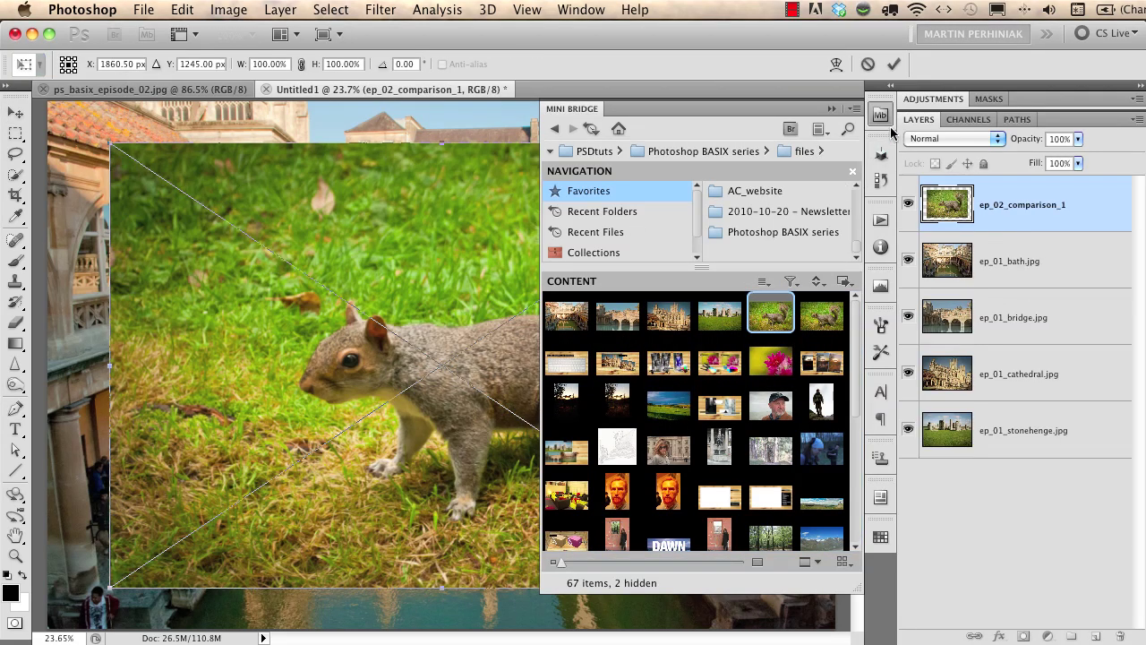
pyautogui.click(880, 115)
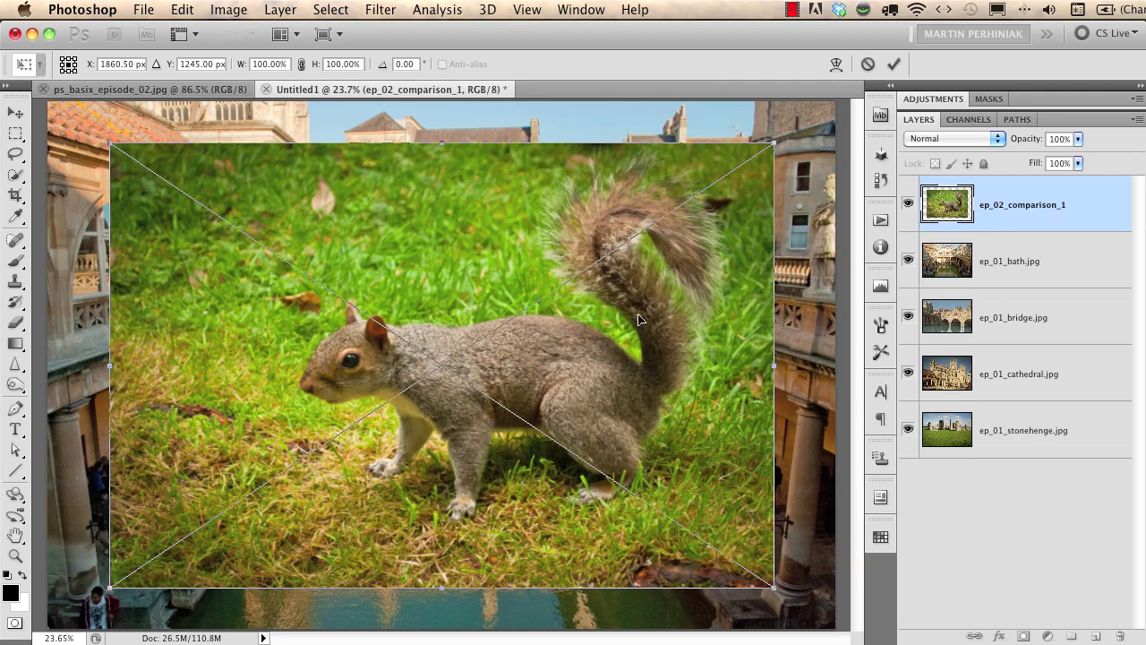
pyautogui.press('Return')
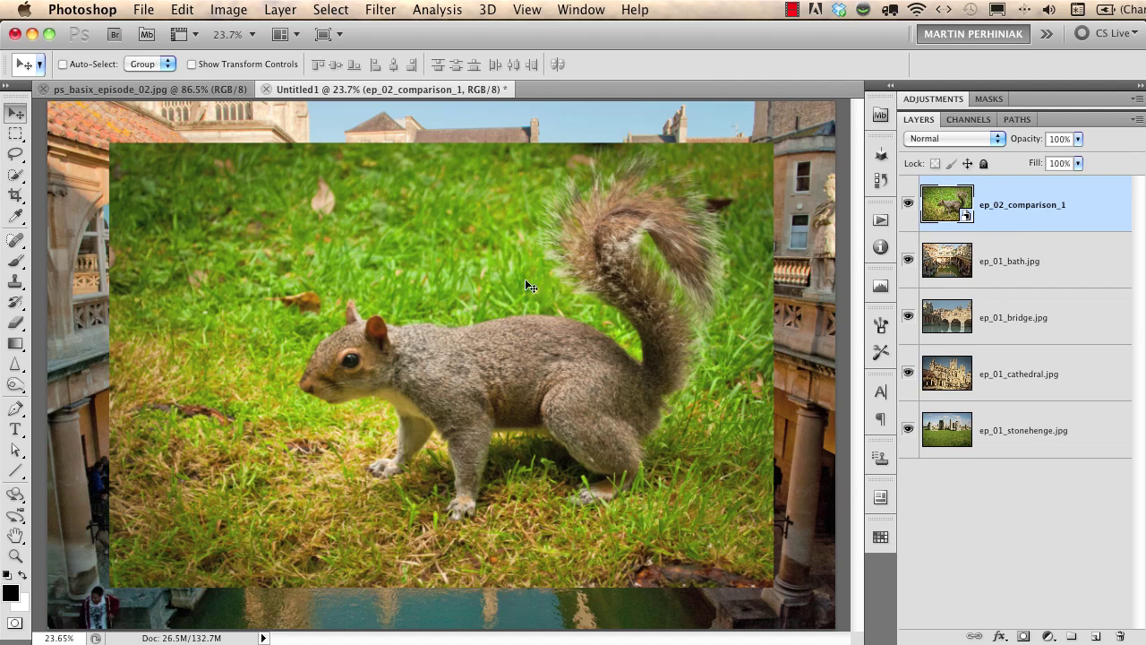
# Back in Bridge, select ep_02_comparison_1 and ep_02_comparison_2 and switch to the Filmstrip workspace.
pyautogui.click(112, 40)
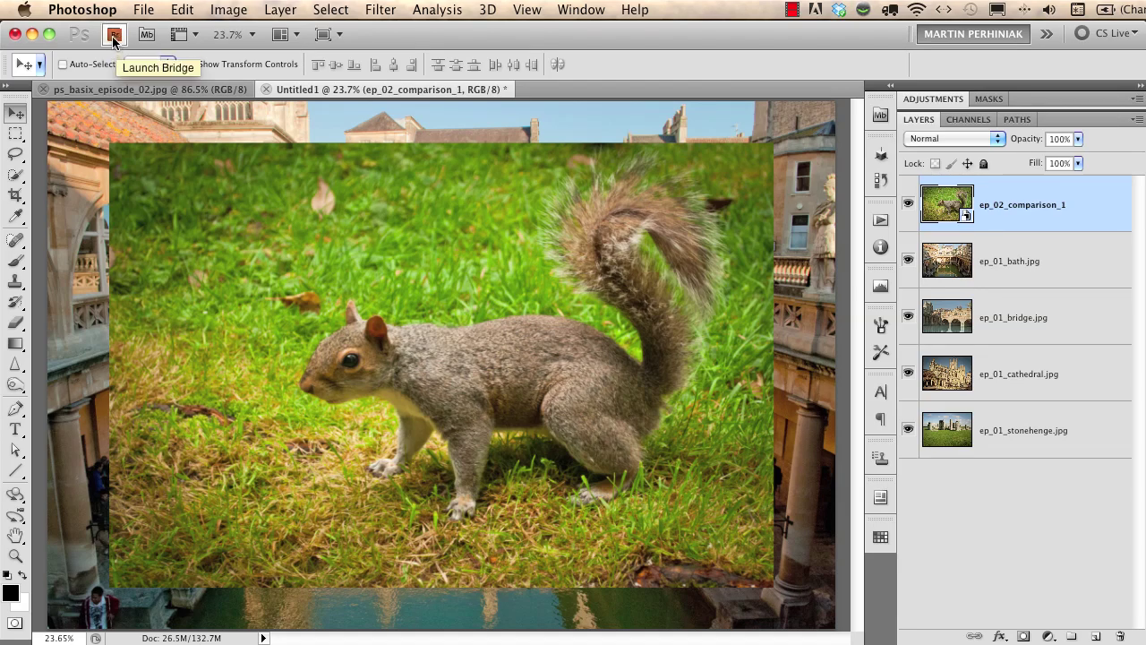
pyautogui.click(114, 40)
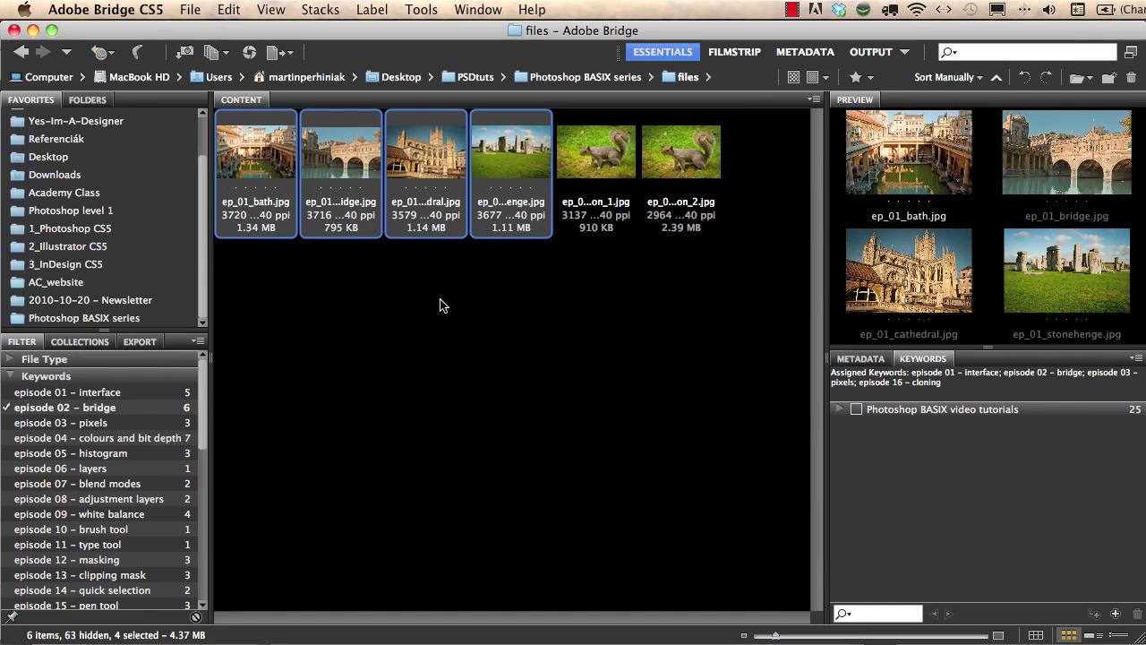
pyautogui.click(563, 277)
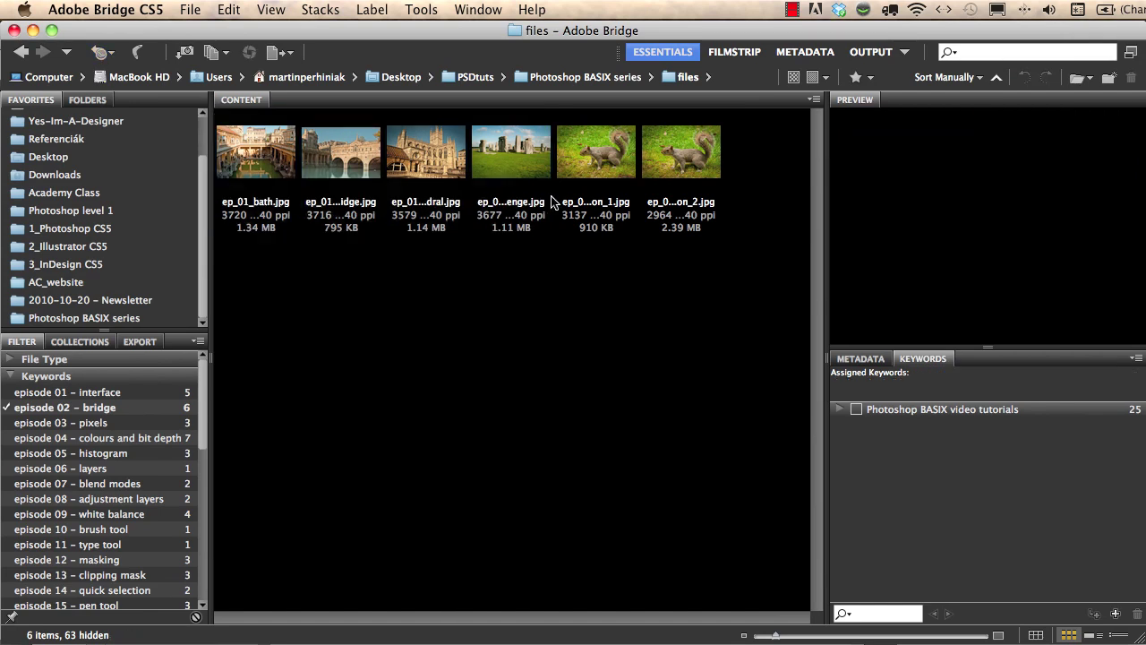
pyautogui.click(593, 162)
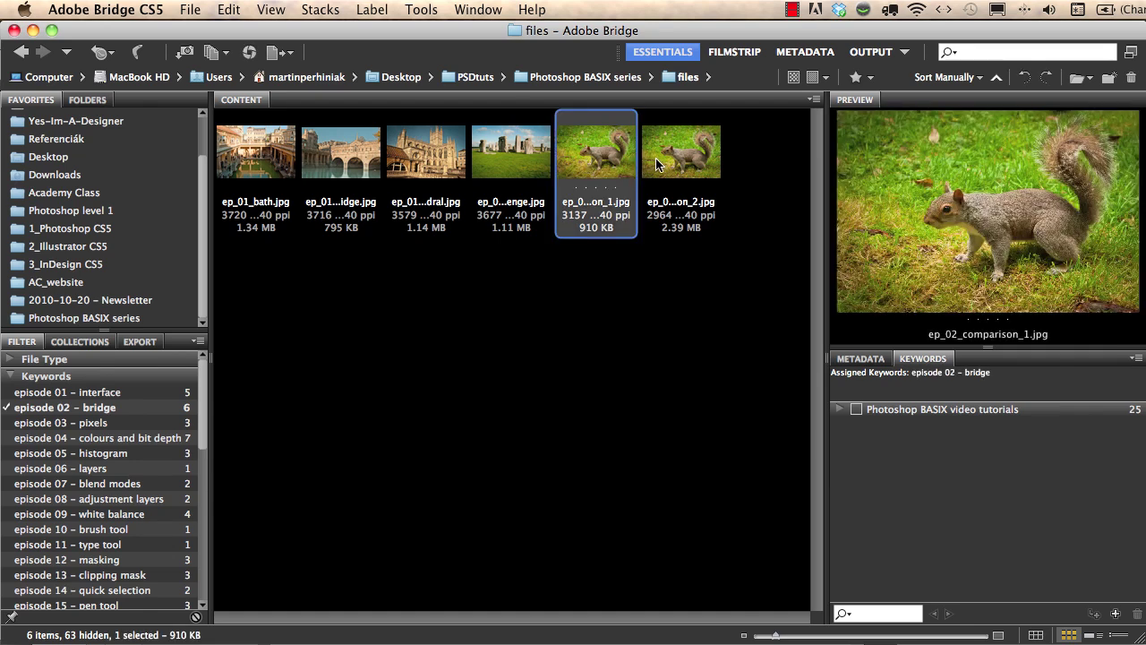
pyautogui.keyDown('shift'); pyautogui.click(682, 156); pyautogui.keyUp('shift')
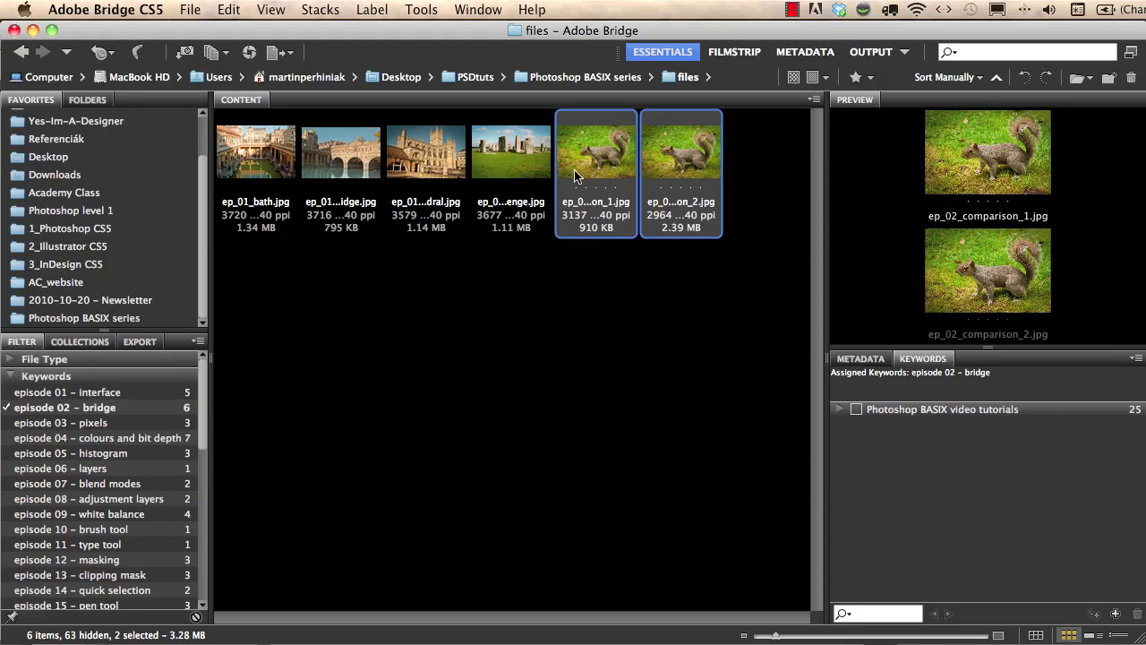
pyautogui.click(734, 53)
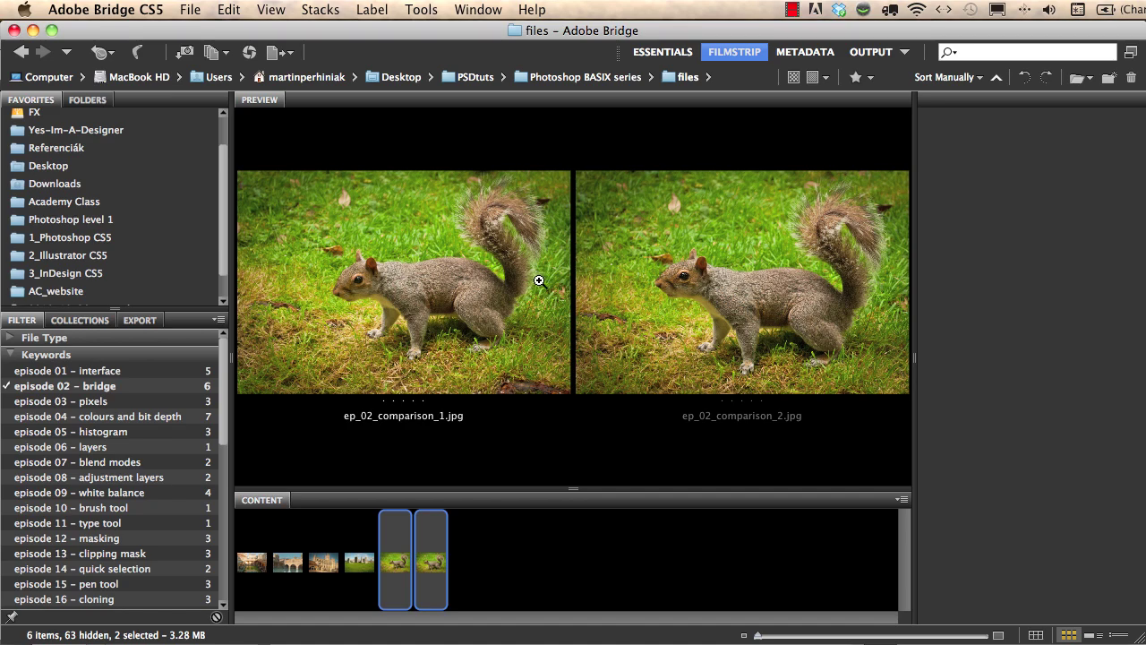
# Hide the side panels with Tab and drag the Preview divider down to enlarge the squirrels.
pyautogui.press('Tab')
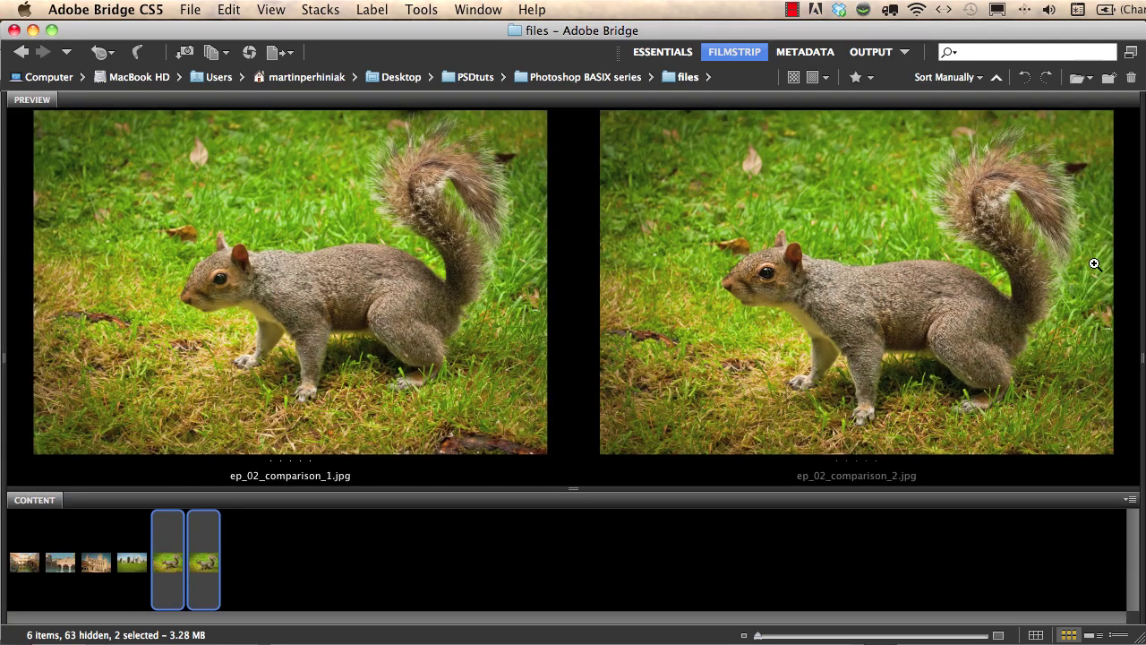
pyautogui.moveTo(453, 490); pyautogui.dragTo(441, 555)
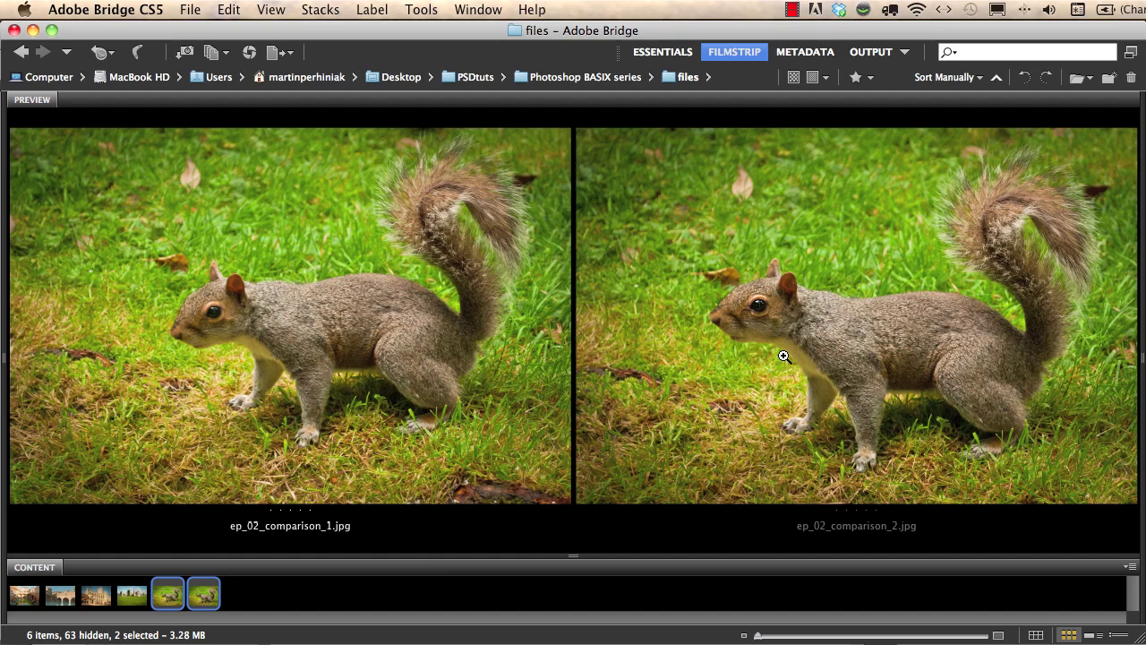
pyautogui.click(212, 312)
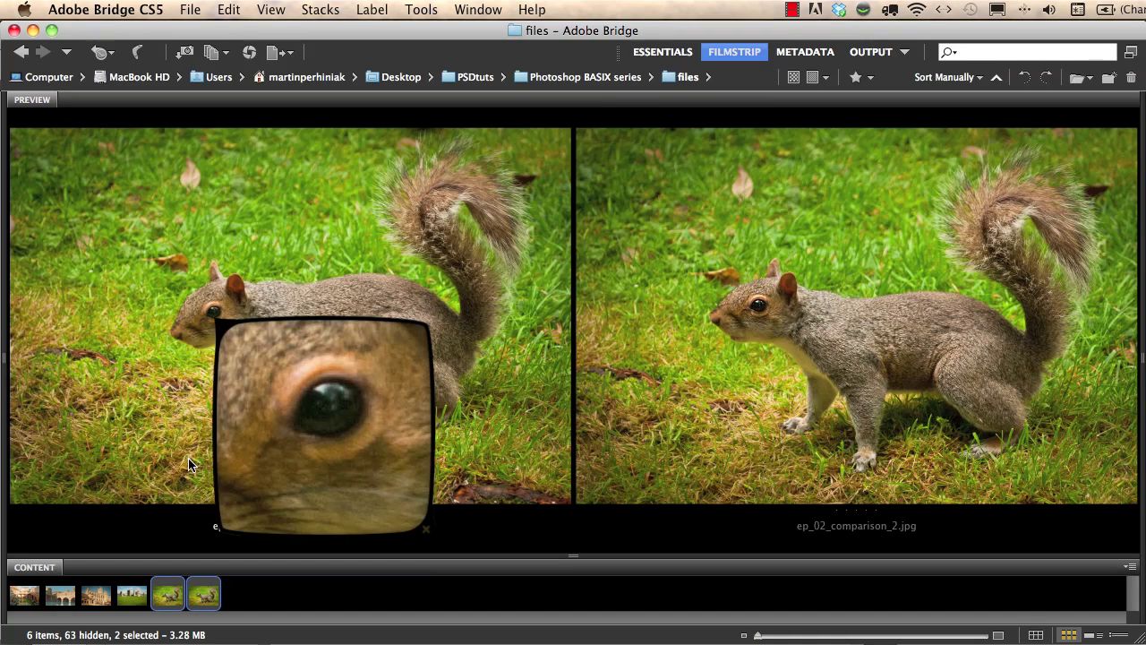
pyautogui.click(757, 310)
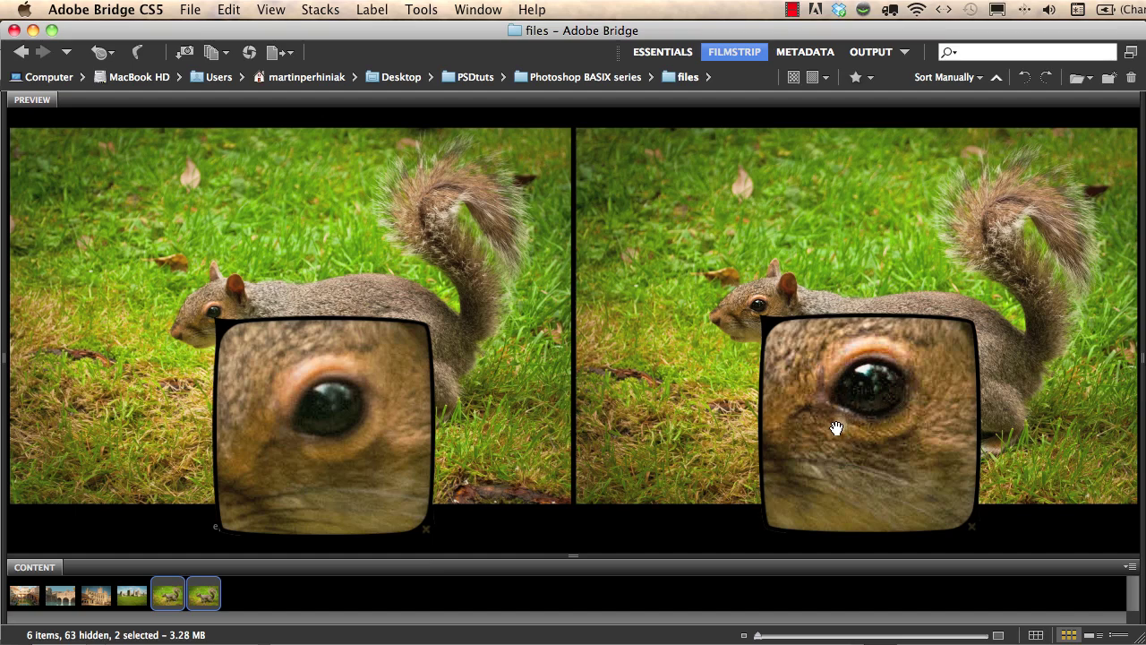
pyautogui.moveTo(835, 430); pyautogui.dragTo(877, 468)
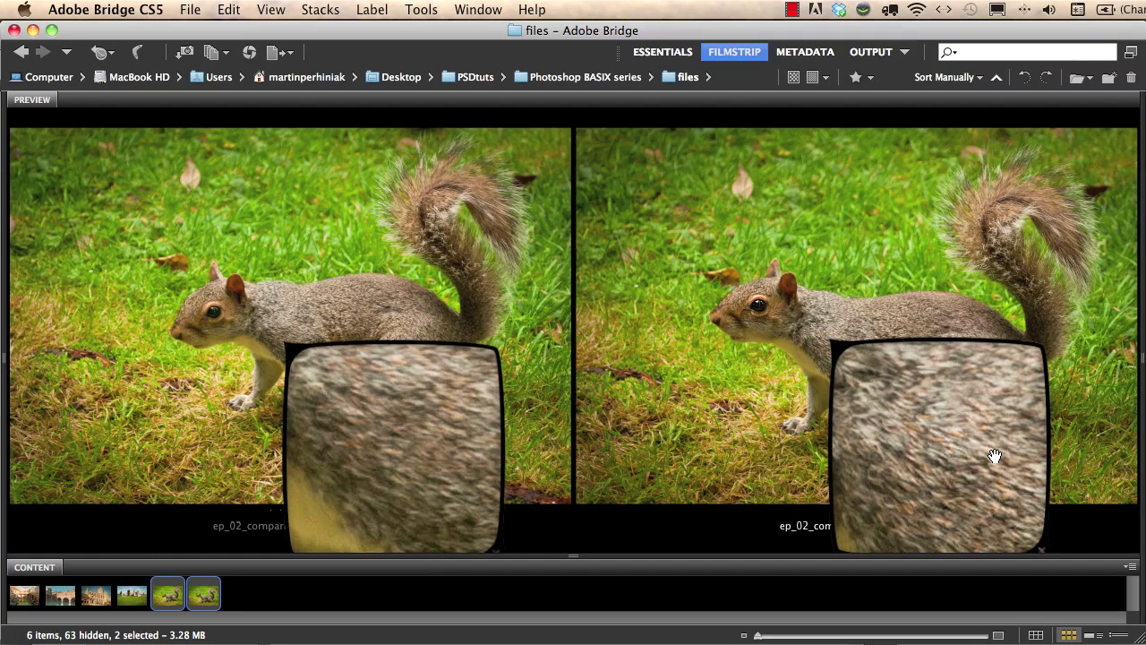
pyautogui.moveTo(946, 442); pyautogui.dragTo(916, 425)
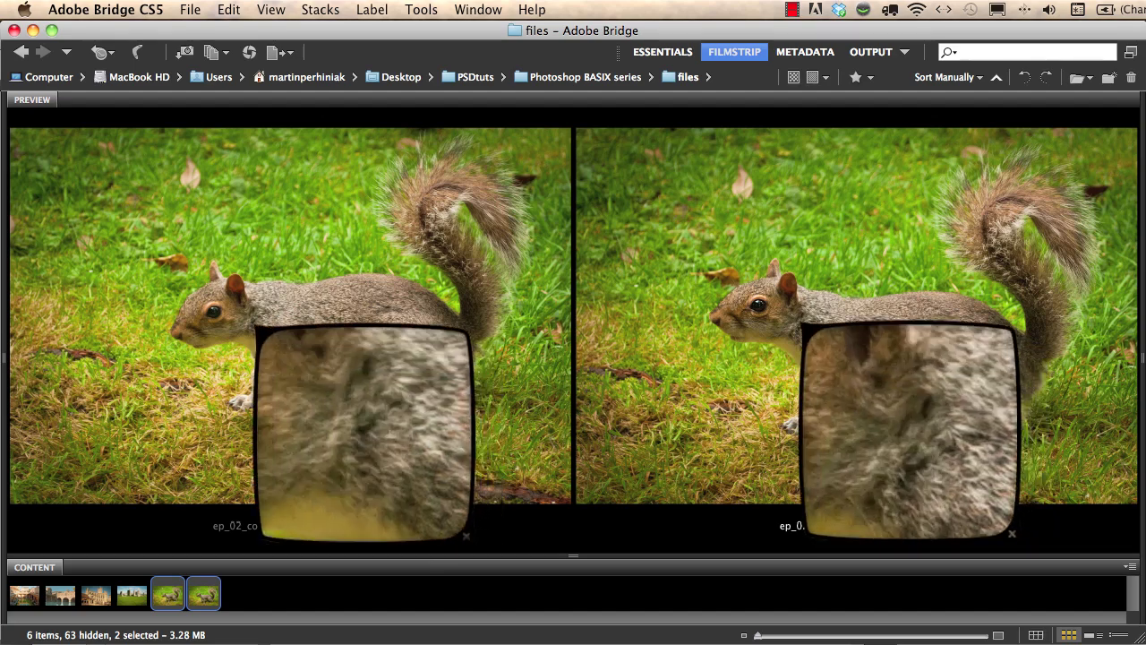
pyautogui.click(917, 424)
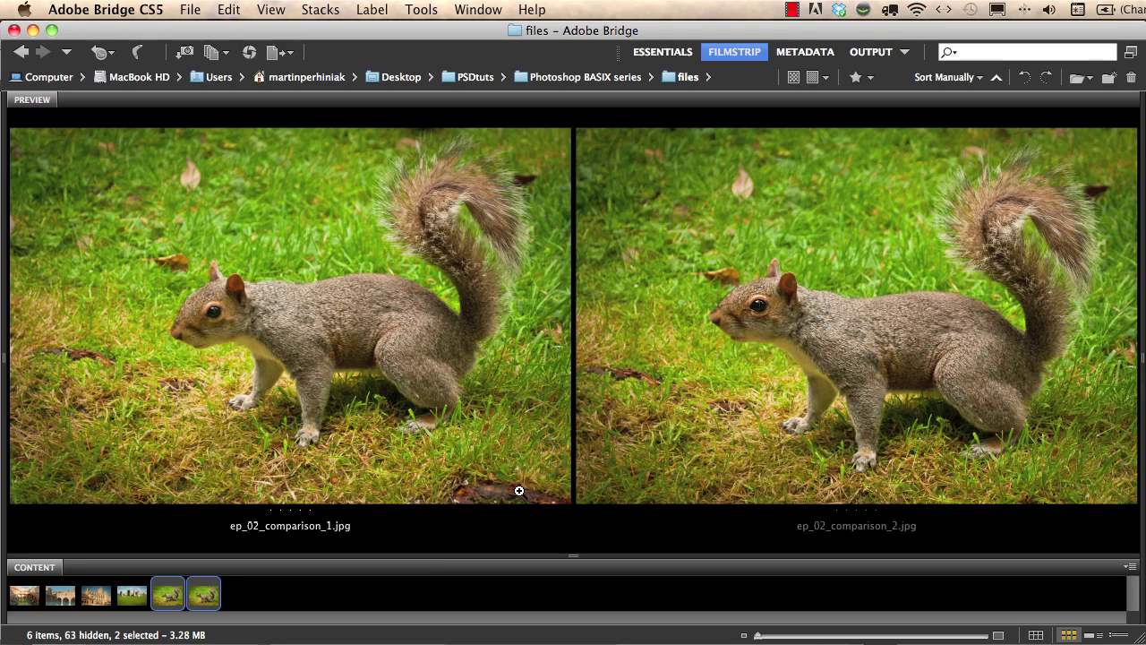
# Keep only ep_02_comparison_2.jpg selected, settle its rating at four stars, and label it green.
pyautogui.click(205, 598)
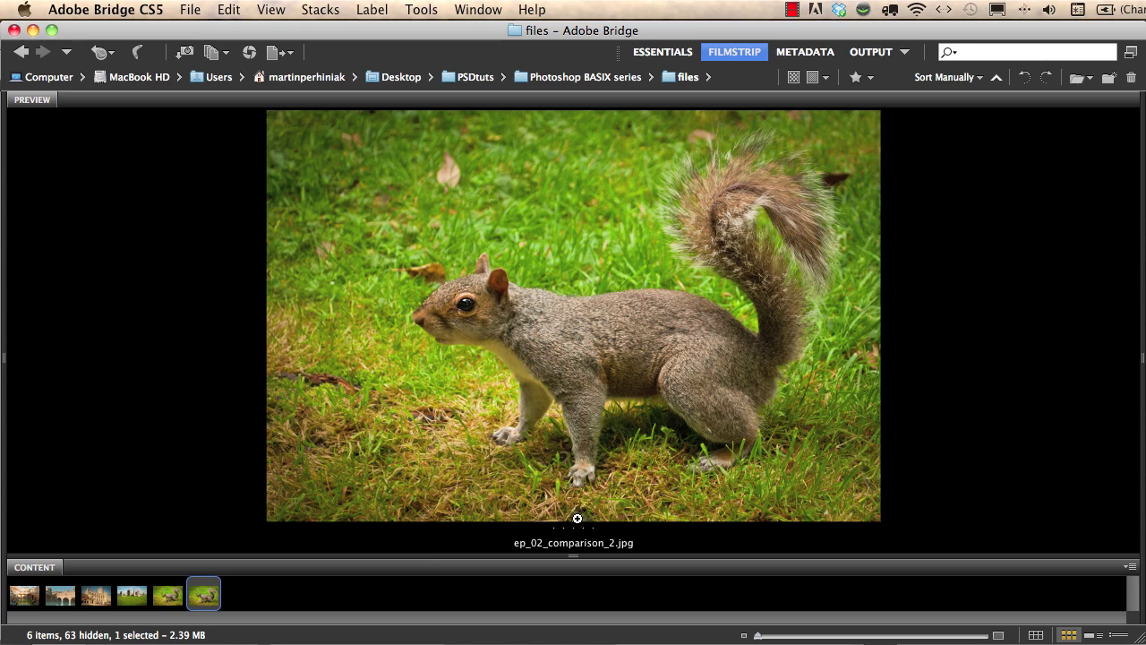
pyautogui.press('super+5')
pyautogui.press('super+1')
pyautogui.press('super+2')
pyautogui.press('super+3')
pyautogui.press('super+4')
pyautogui.press('super+8')
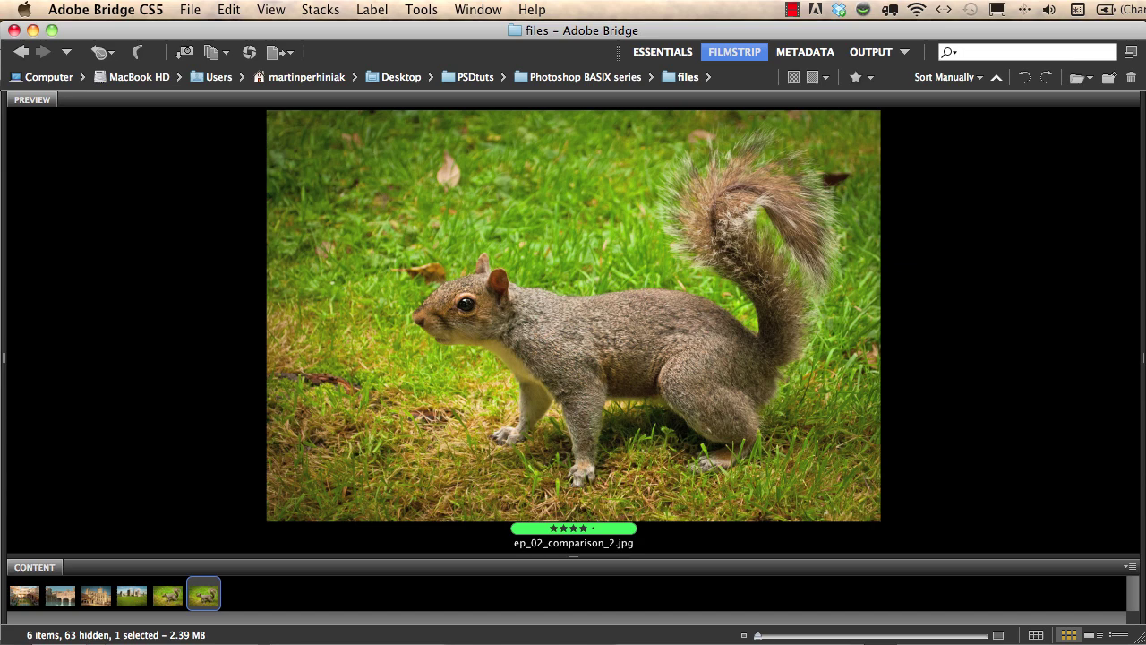
# Return to the Essentials workspace and toggle the 'episode 02 – bridge' keyword filter off and on.
pyautogui.click(660, 55)
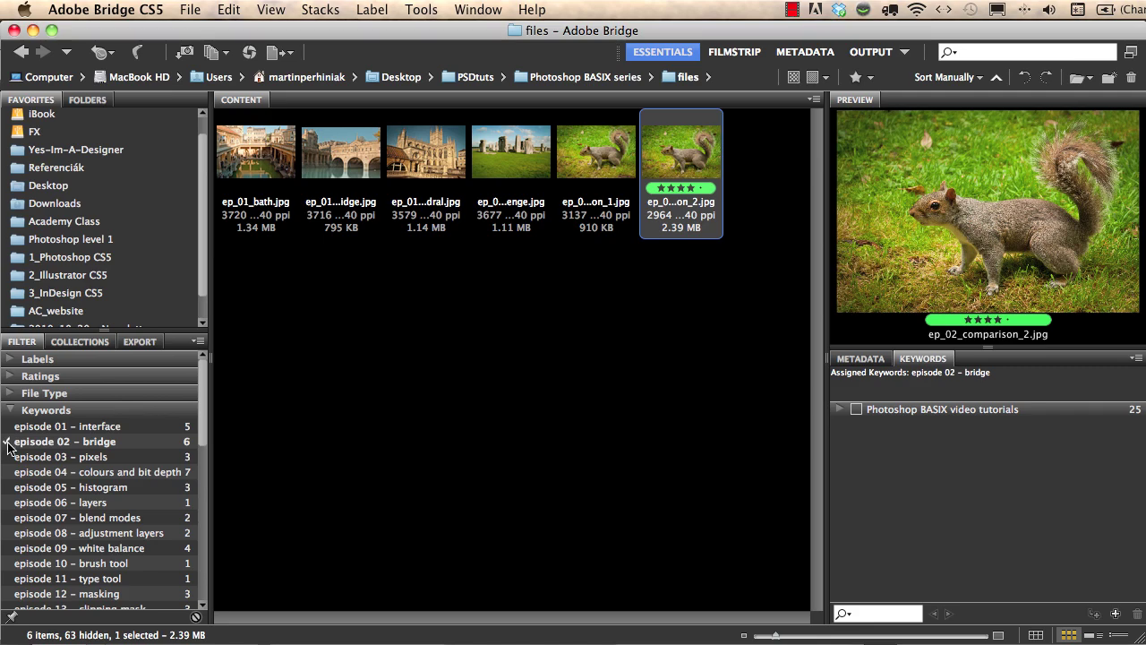
pyautogui.click(7, 443)
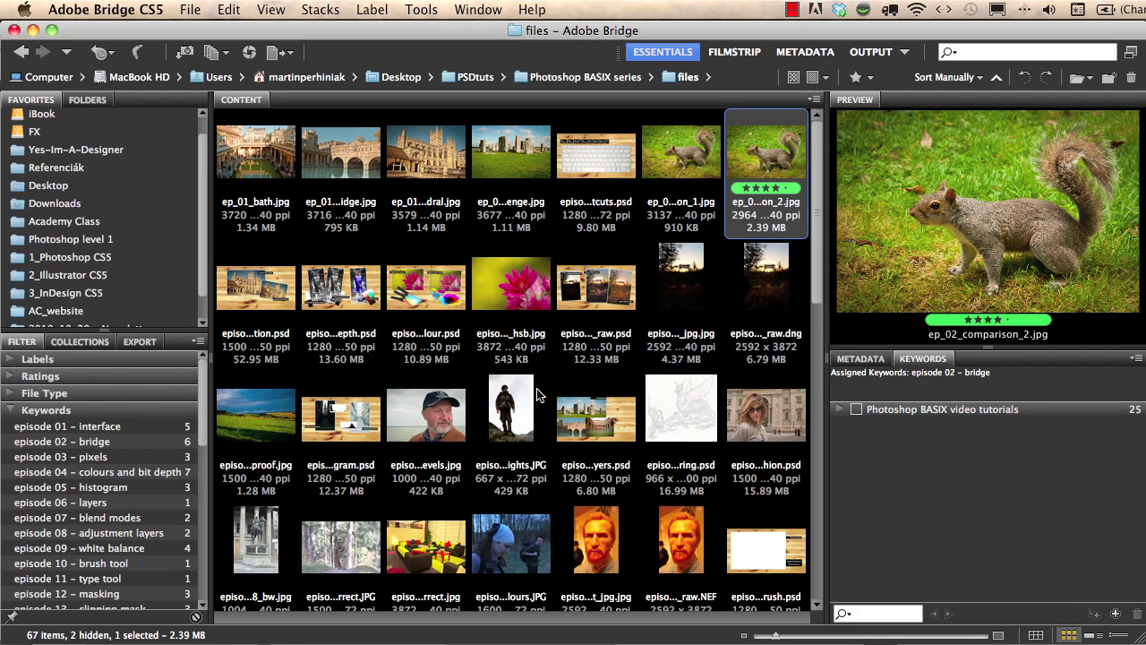
pyautogui.scroll(-10, 537, 394)
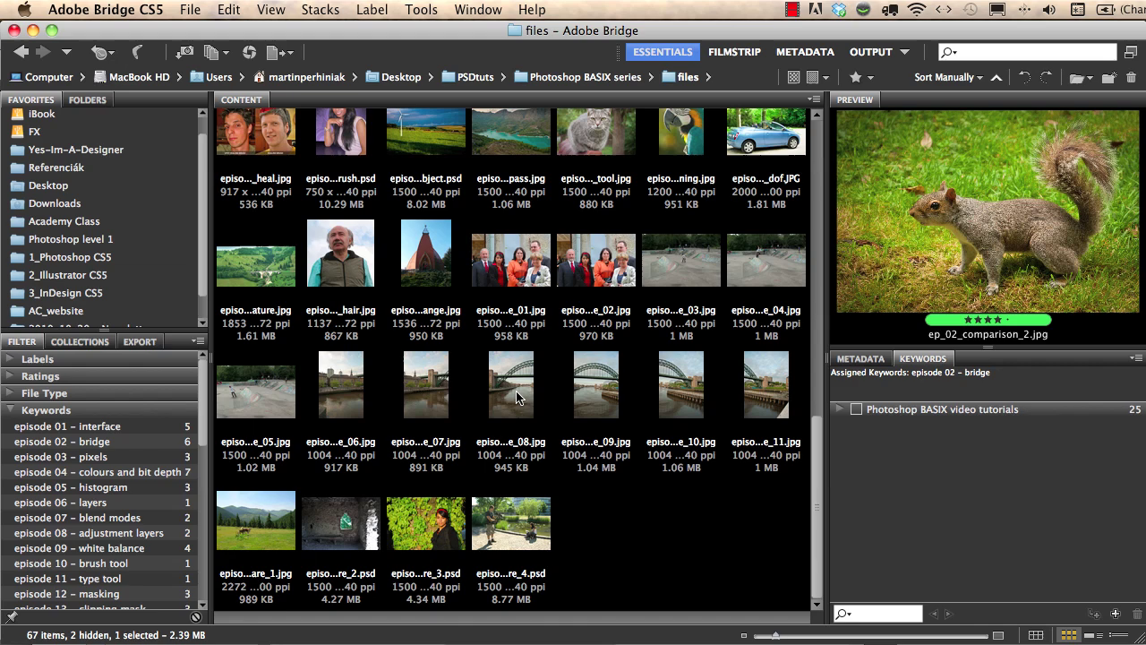
pyautogui.scroll(10, 510, 394)
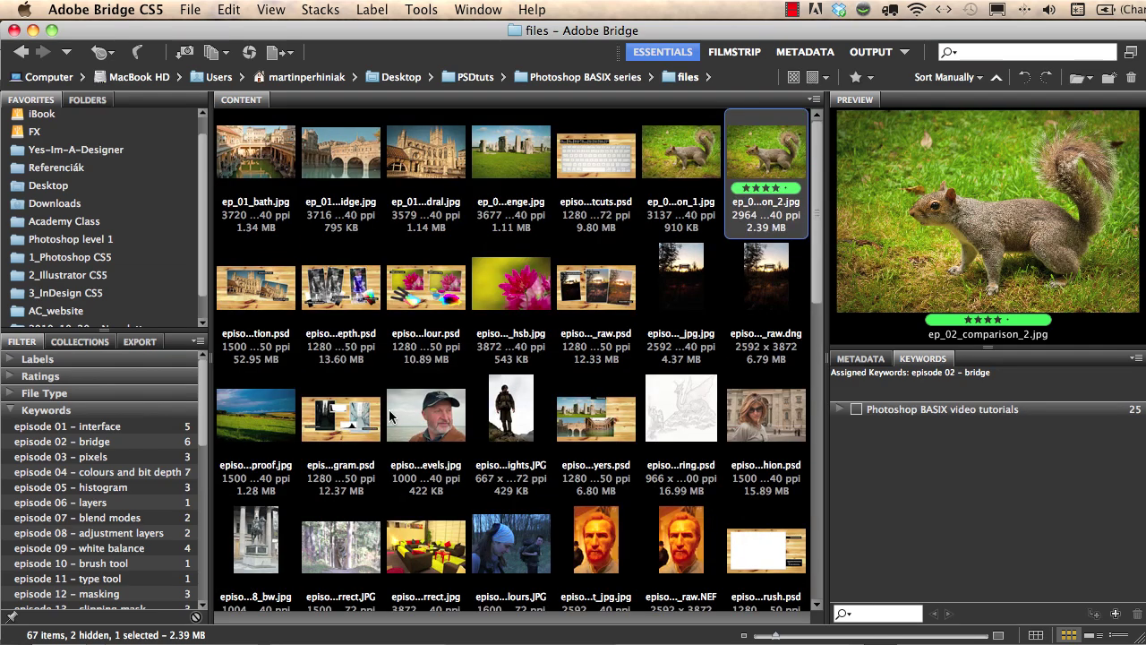
pyautogui.click(7, 441)
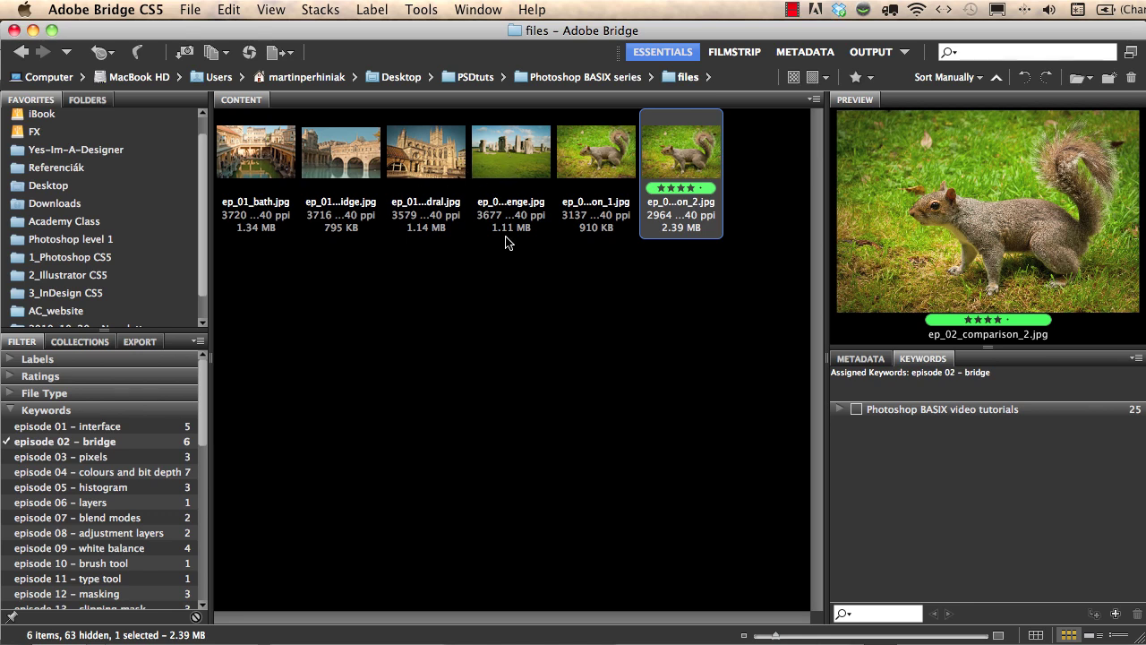
pyautogui.click(8, 442)
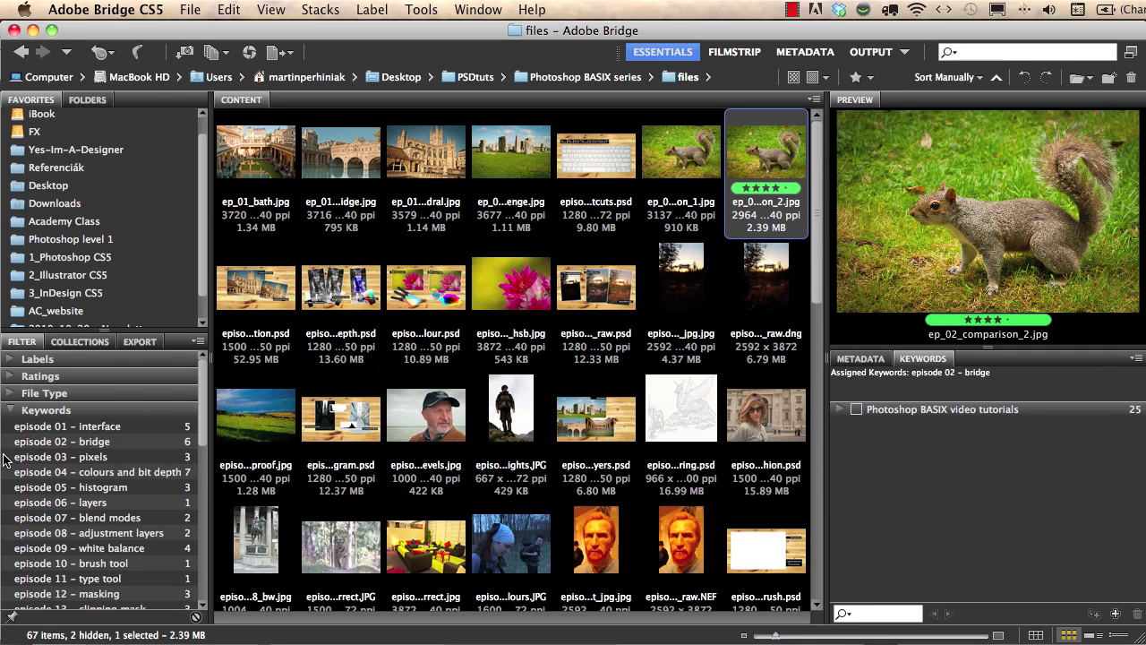
pyautogui.click(7, 458)
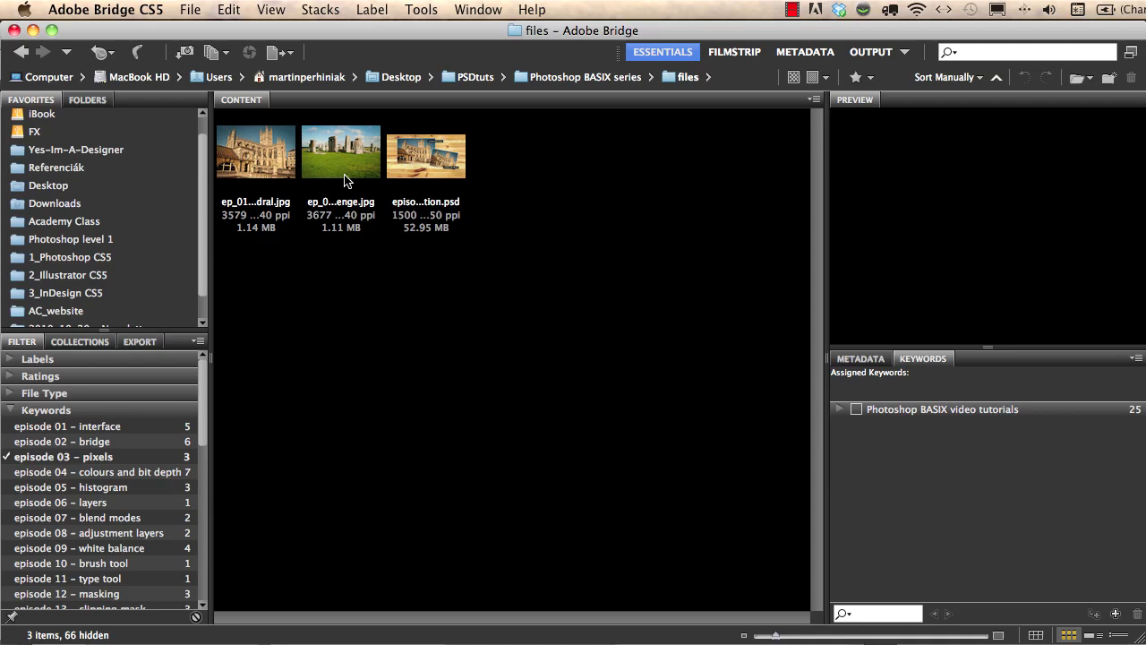
pyautogui.click(6, 442)
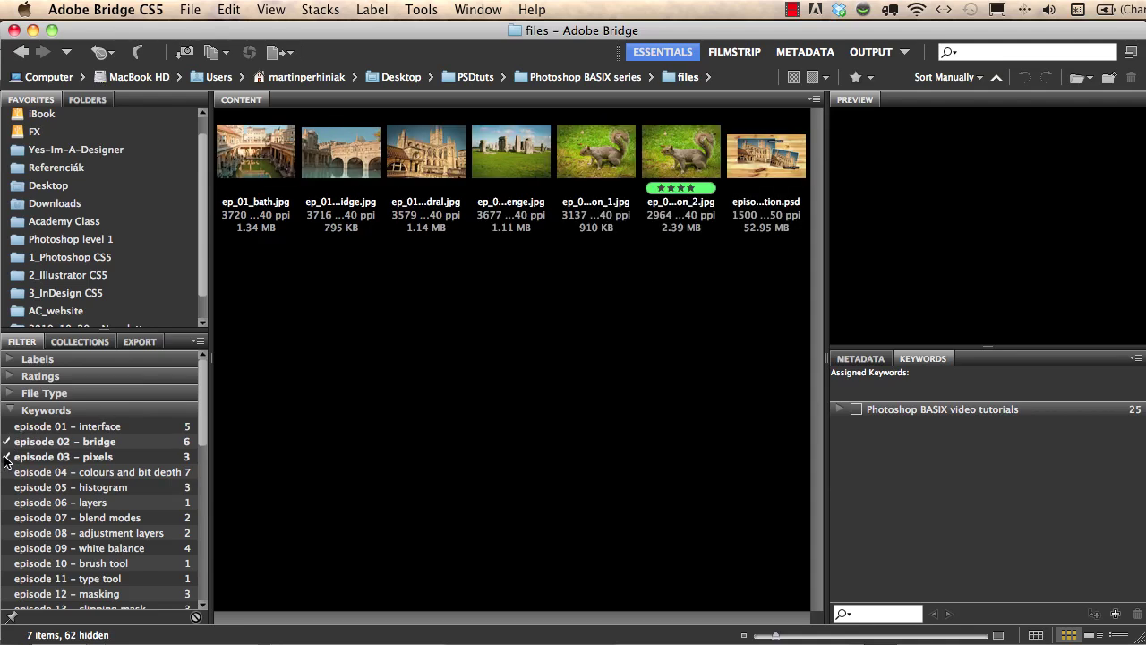
pyautogui.click(7, 427)
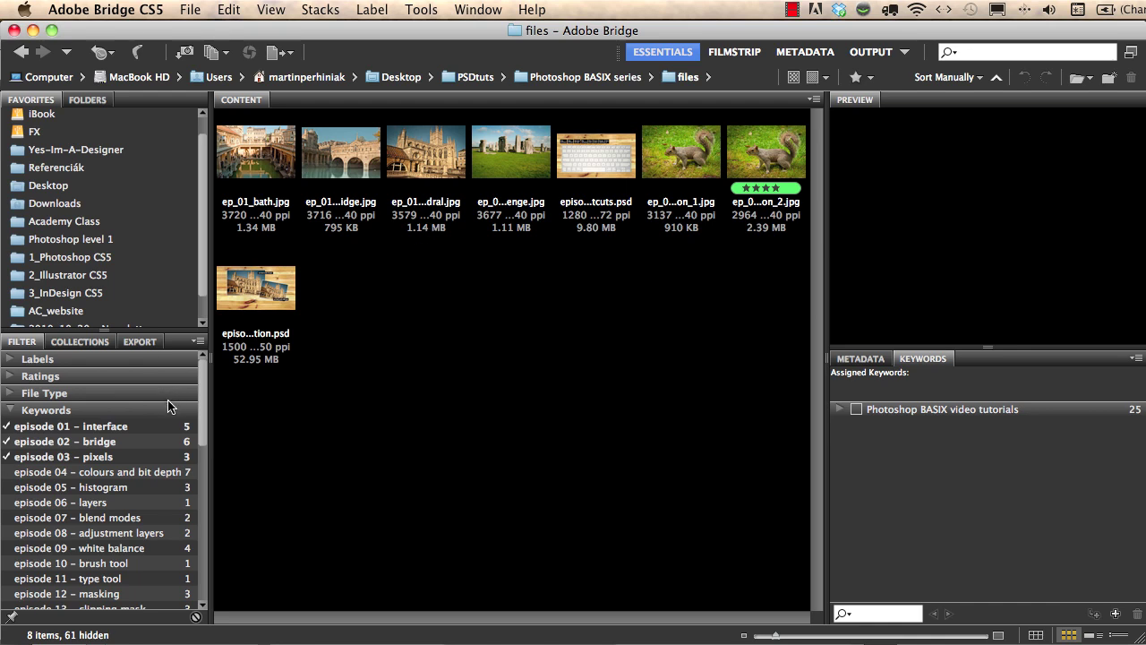
pyautogui.click(7, 456)
pyautogui.click(7, 442)
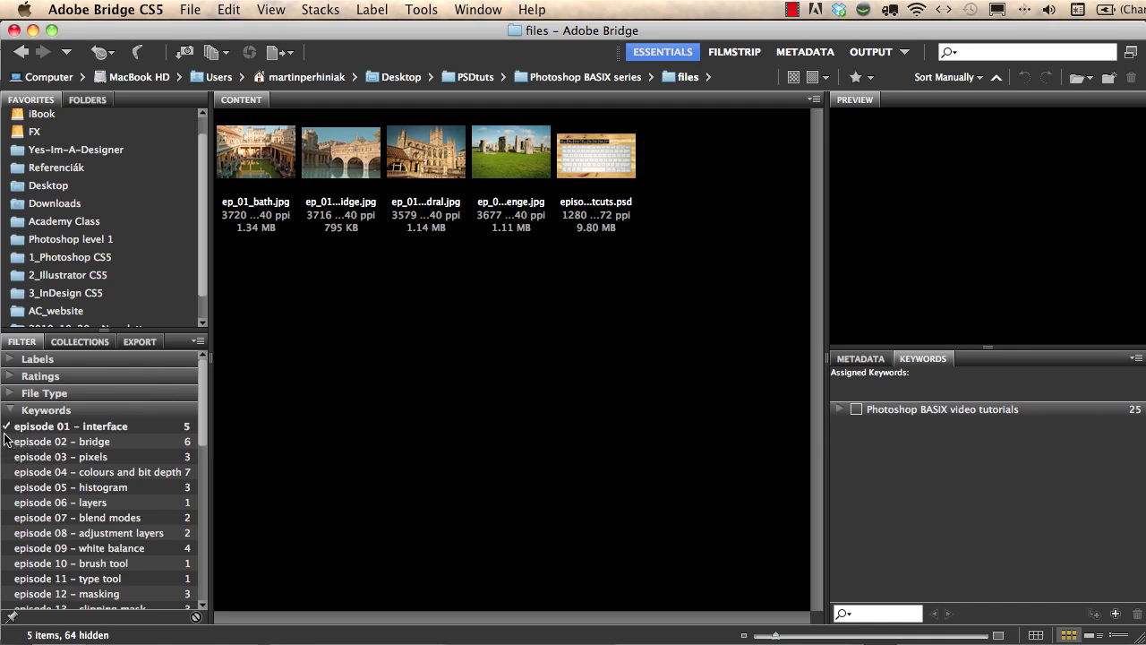
pyautogui.click(7, 427)
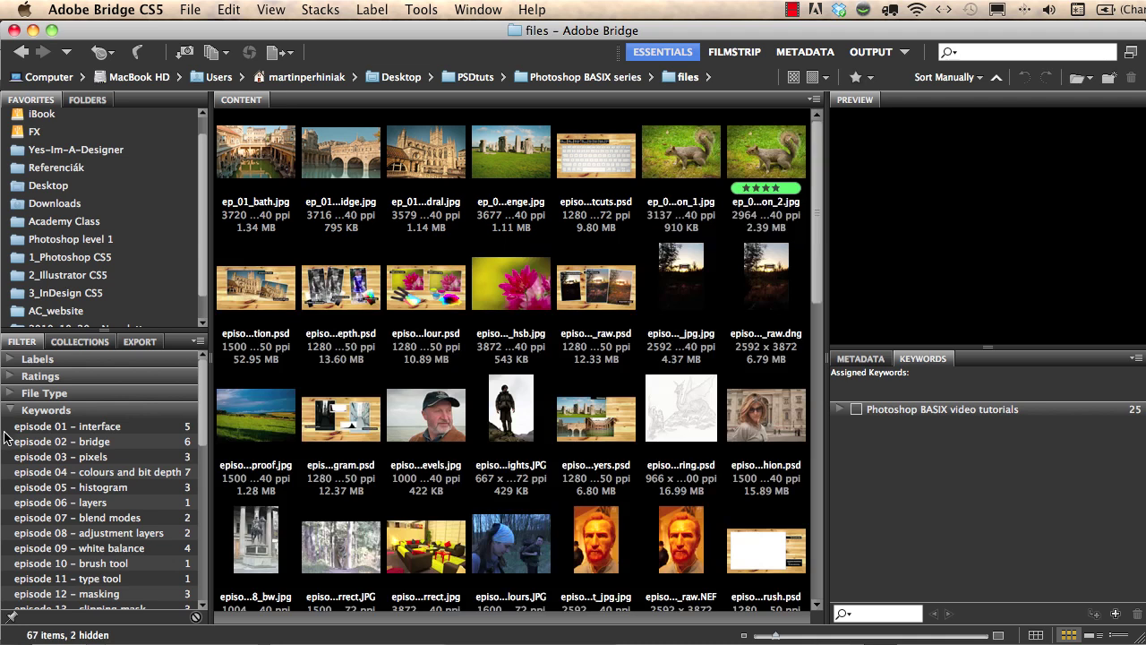
# Clear the 'episode 01 – interface' keyword filter and briefly filter by the Approved label.
pyautogui.click(7, 359)
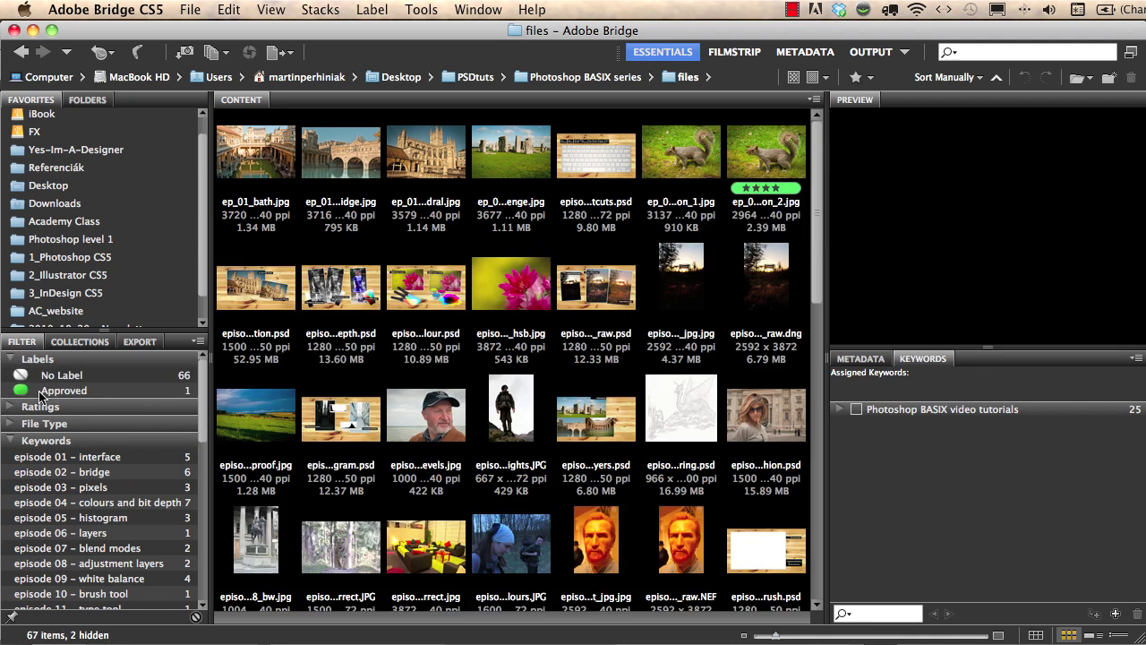
pyautogui.click(10, 408)
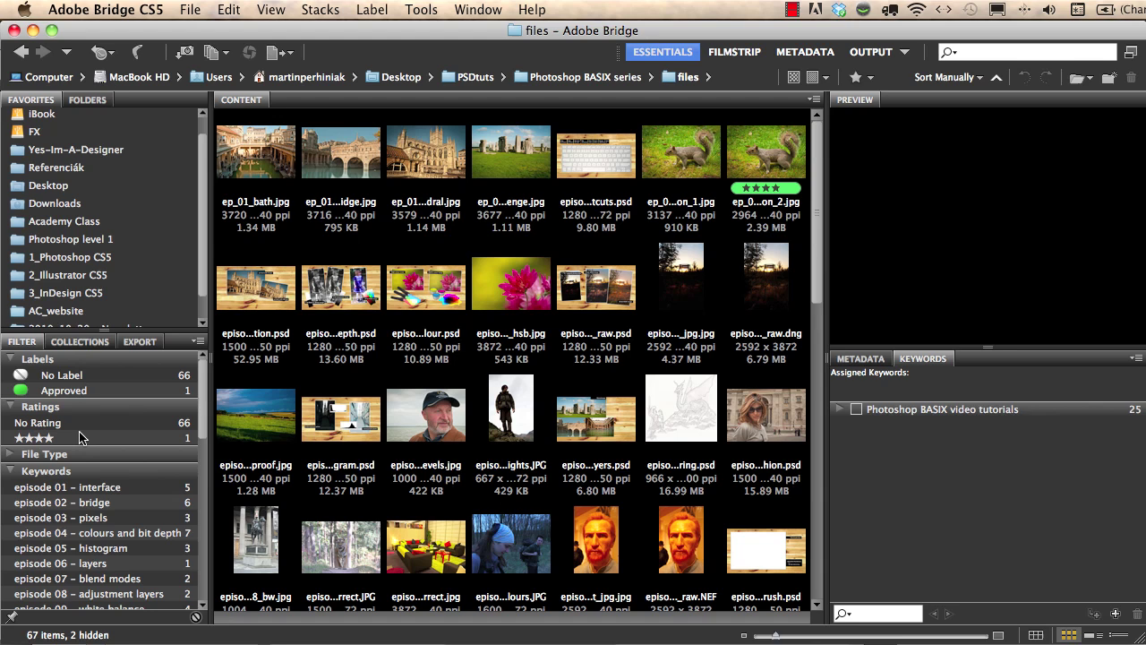
pyautogui.click(52, 391)
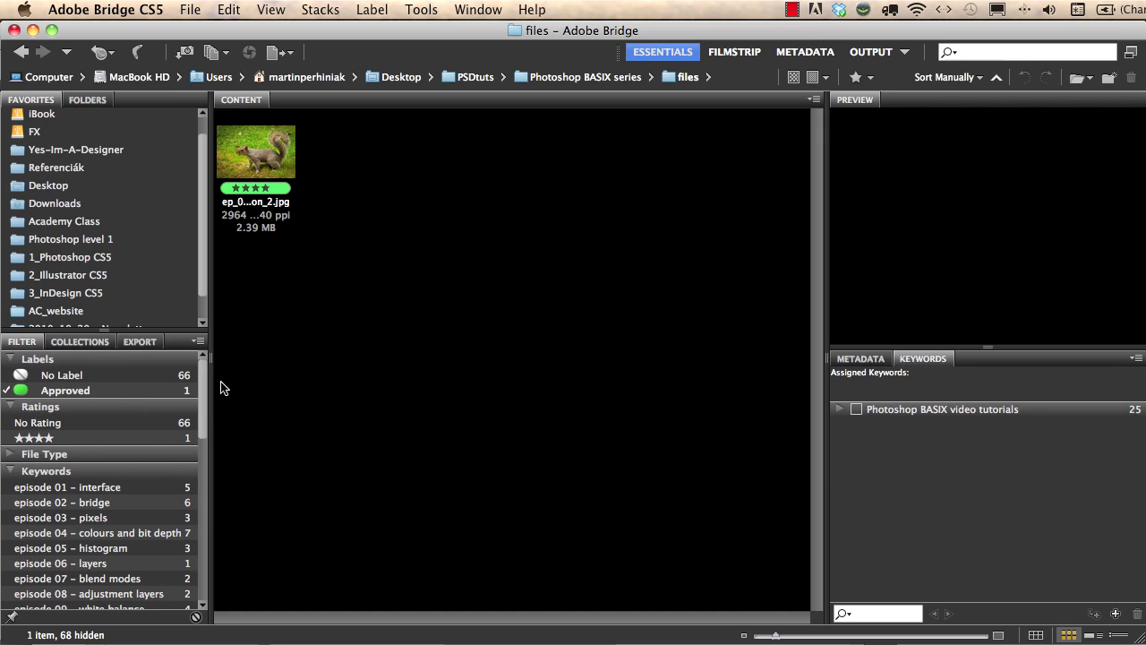
pyautogui.click(47, 392)
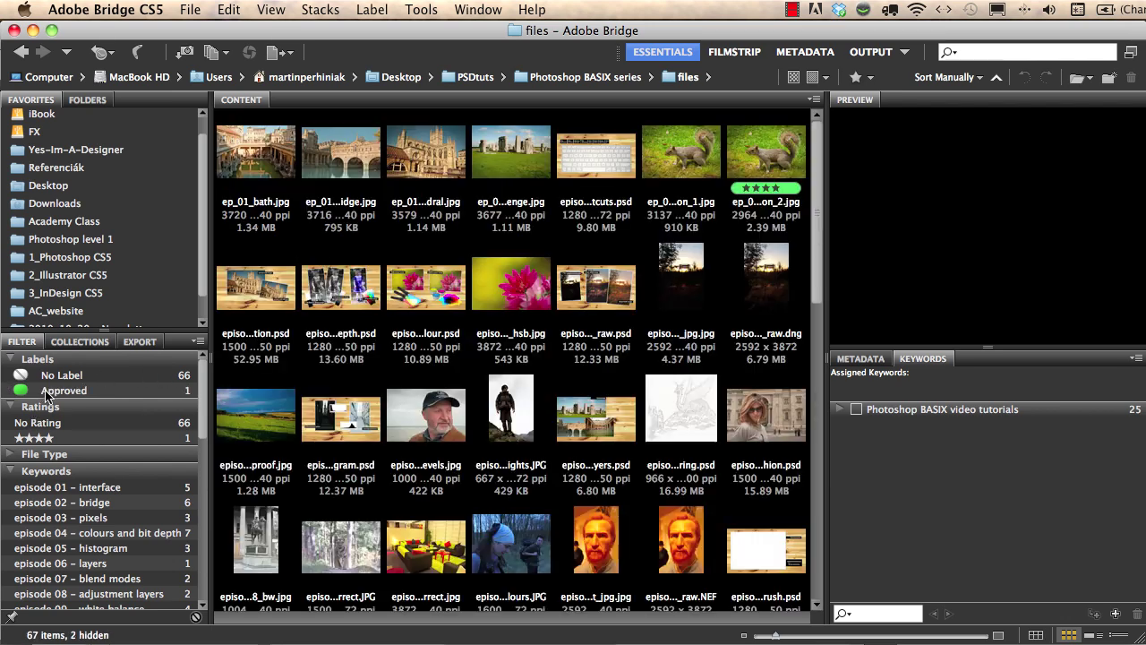
# Briefly filter to DNG files, then collapse the File Type, Ratings and Labels sections.
pyautogui.click(9, 454)
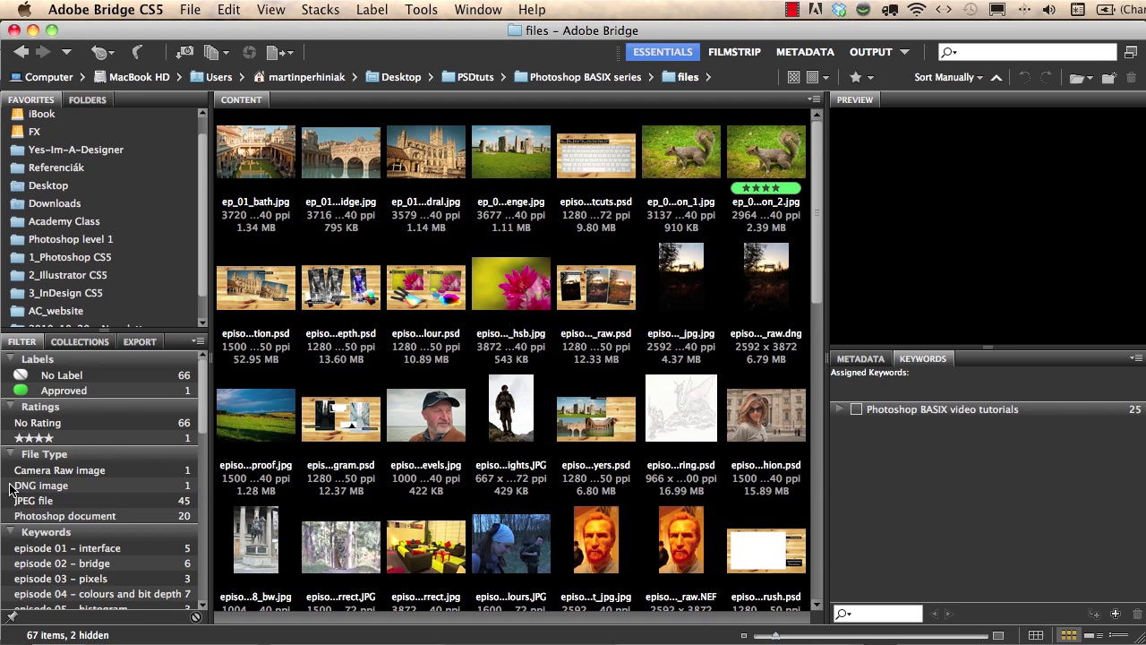
pyautogui.click(8, 486)
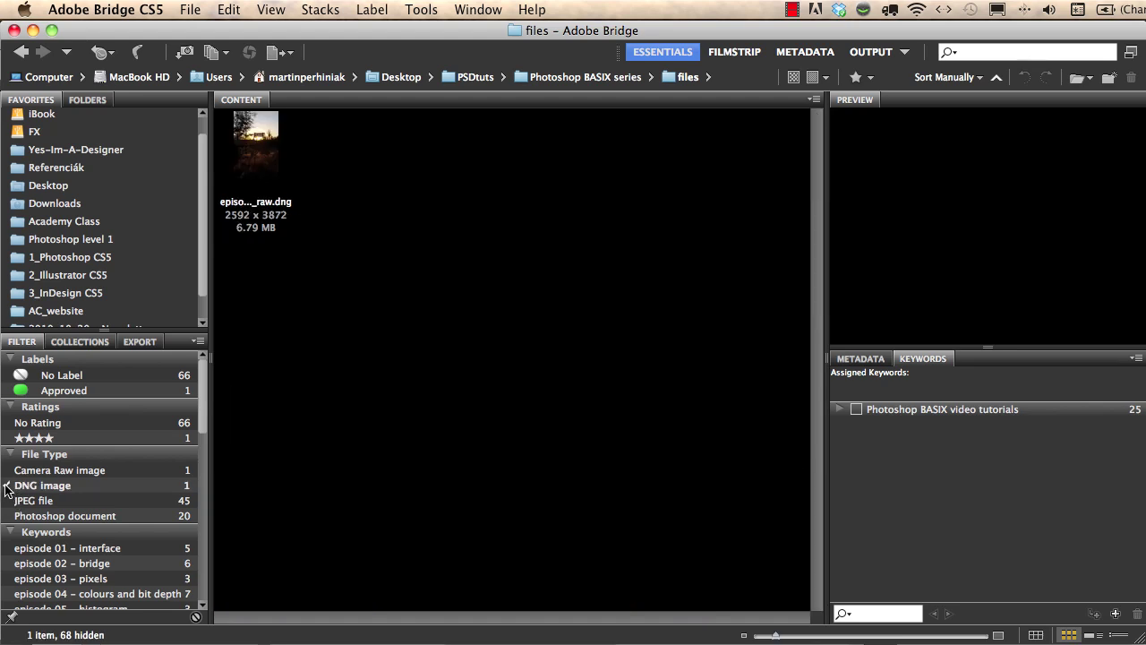
pyautogui.click(8, 485)
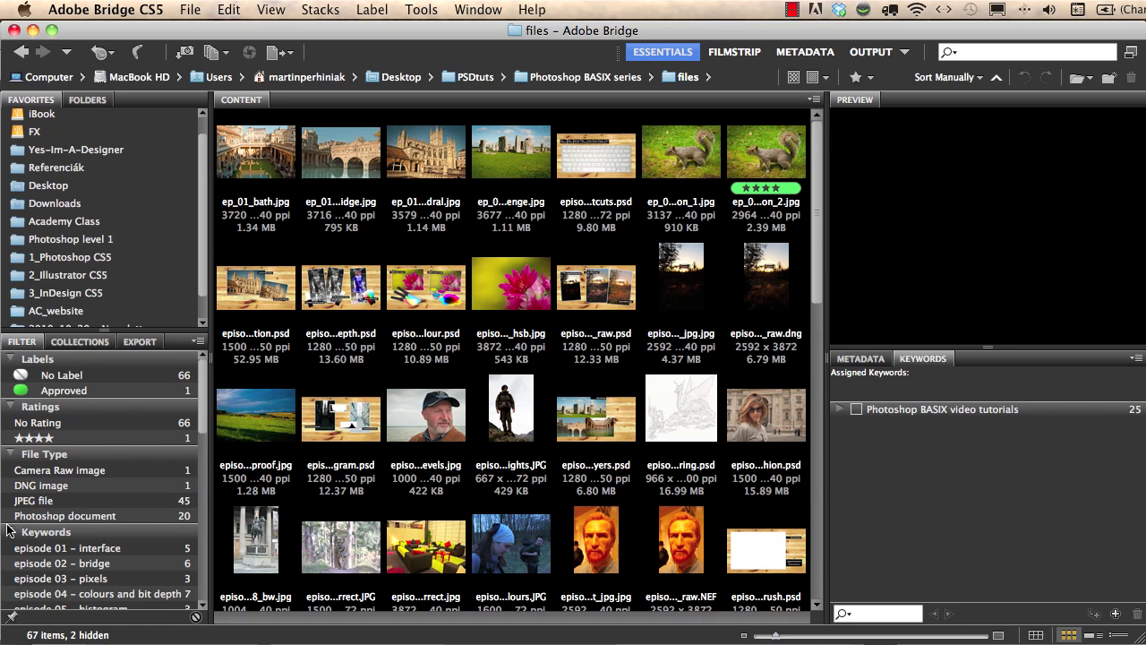
pyautogui.click(11, 455)
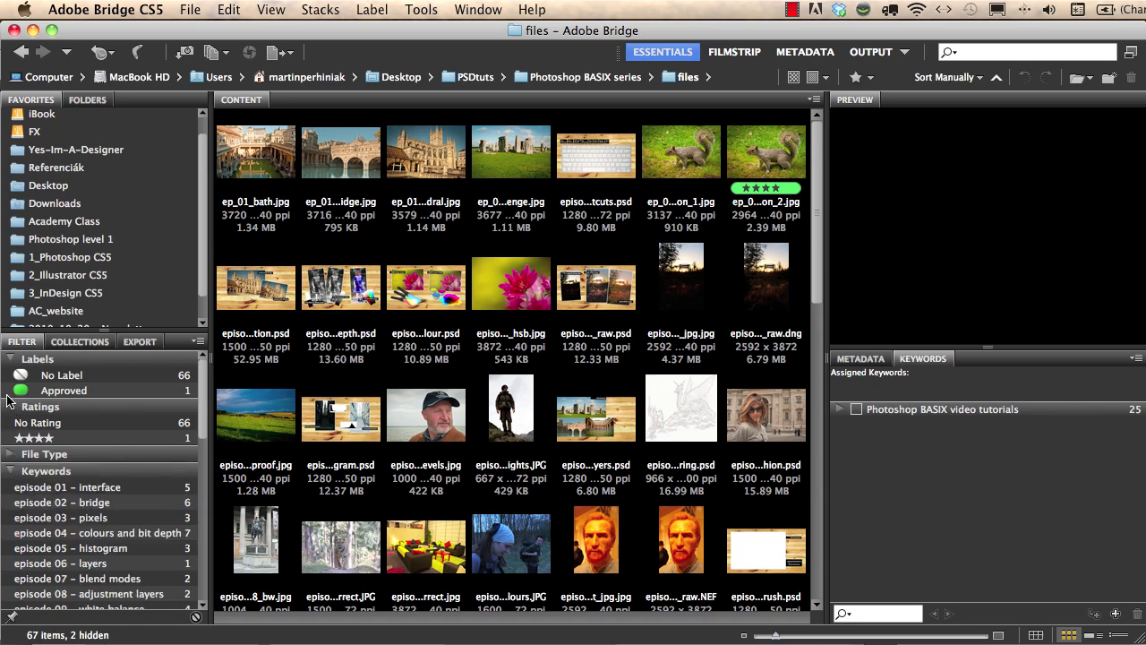
pyautogui.click(10, 407)
pyautogui.click(10, 359)
# Filter to the 19 portrait-orientation images and preview episode_14_mask_front.JPG.
pyautogui.click(11, 410)
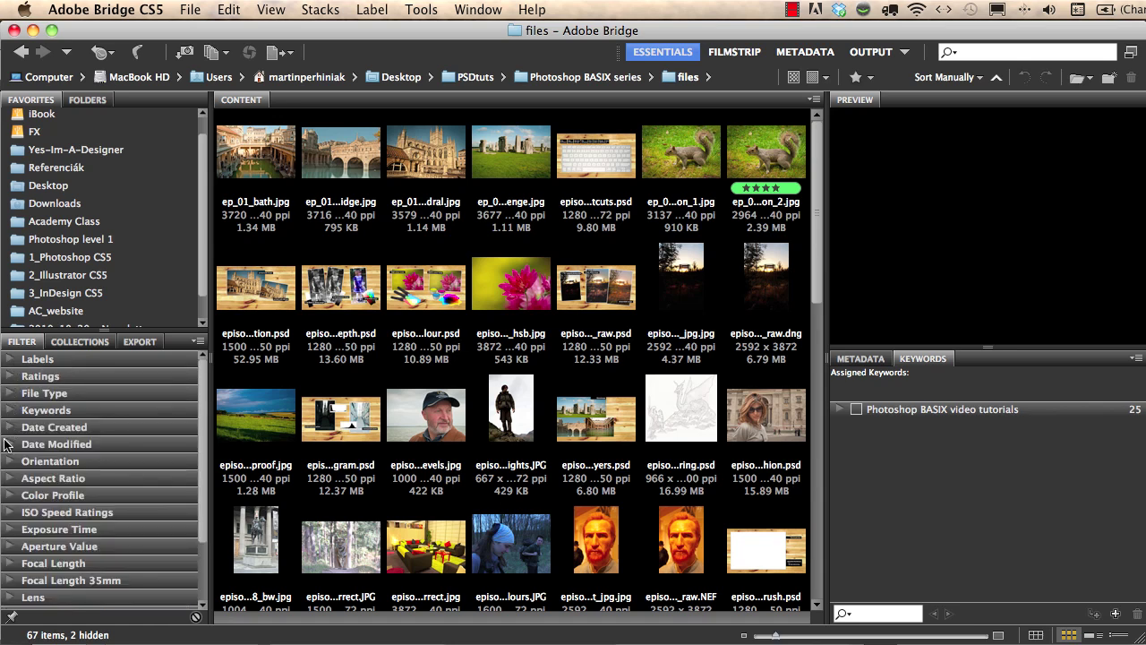
pyautogui.click(7, 461)
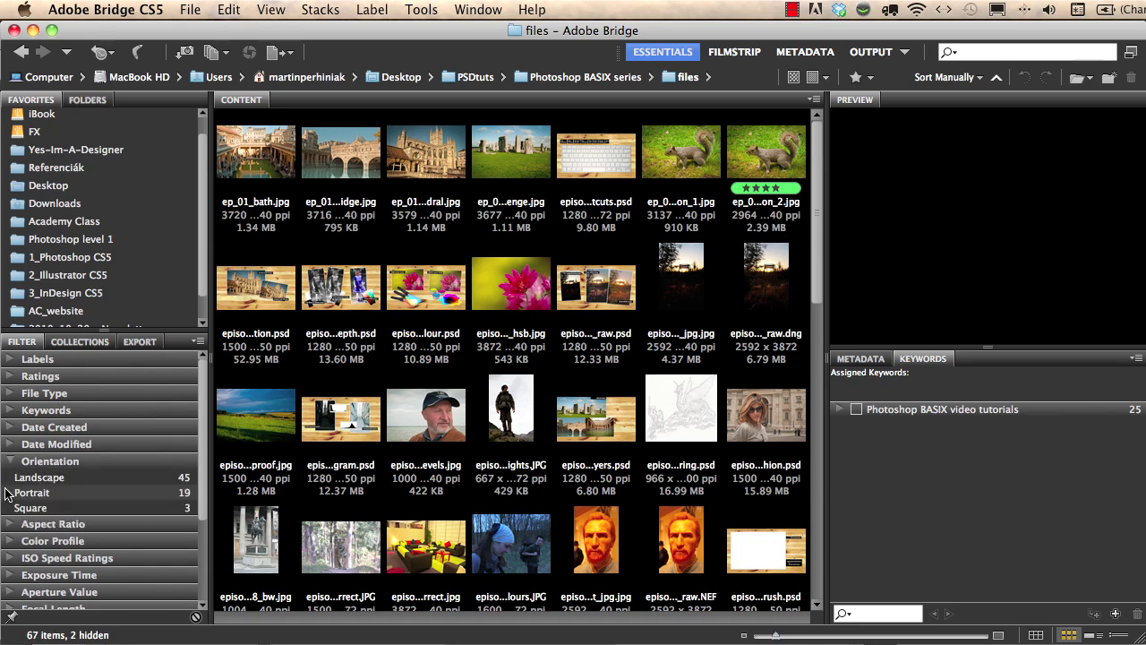
pyautogui.click(7, 493)
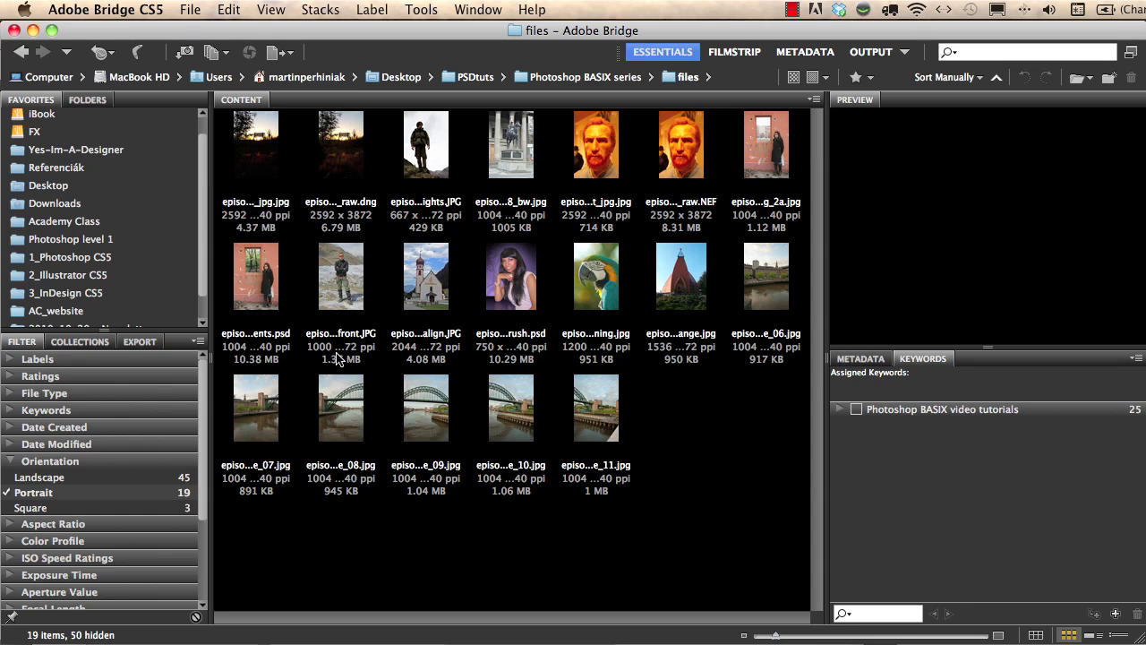
pyautogui.click(339, 276)
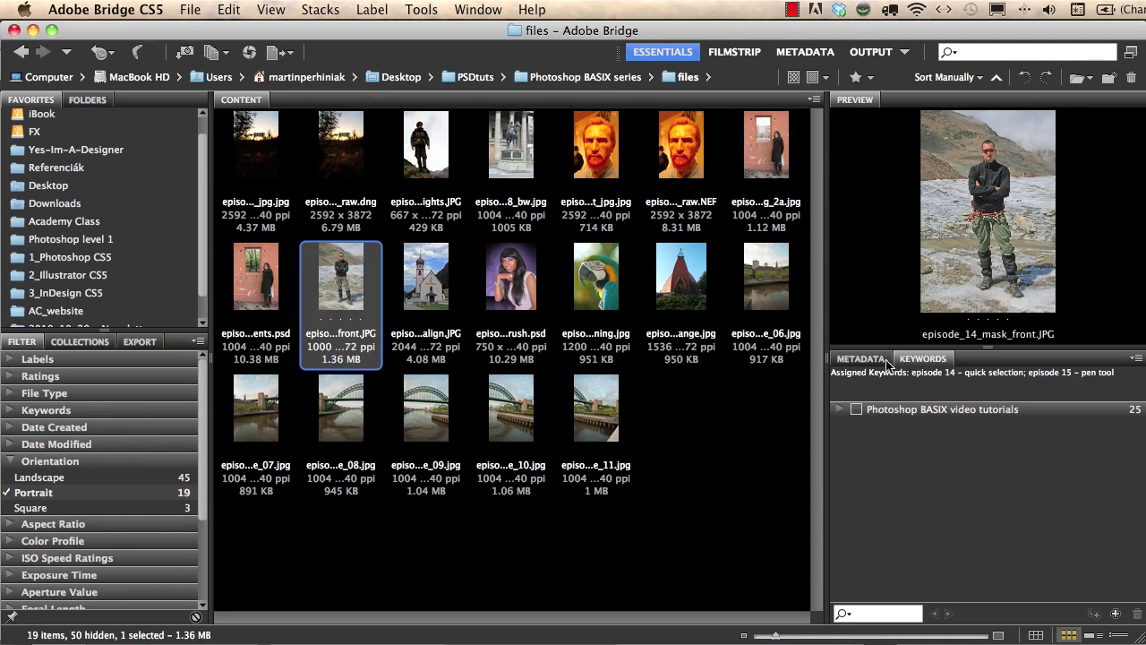
# Add a new keyword 'mountaineer' and tag episode_14_mask_front.JPG with it.
pyautogui.click(1114, 615)
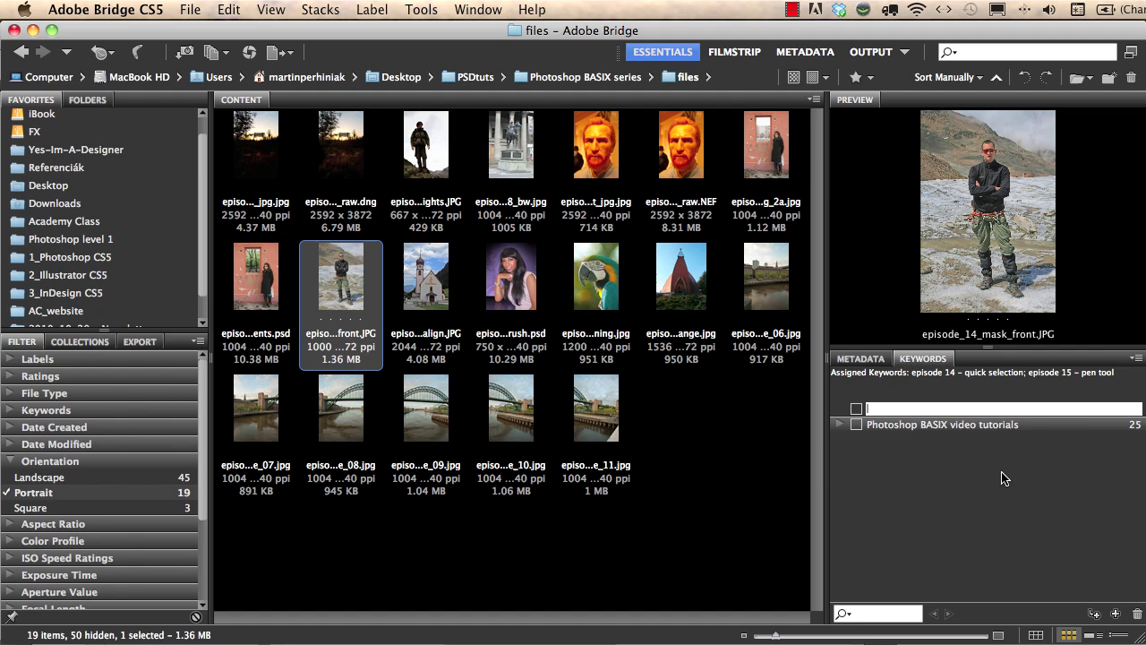
pyautogui.write('mountaineer')
pyautogui.press('Return')
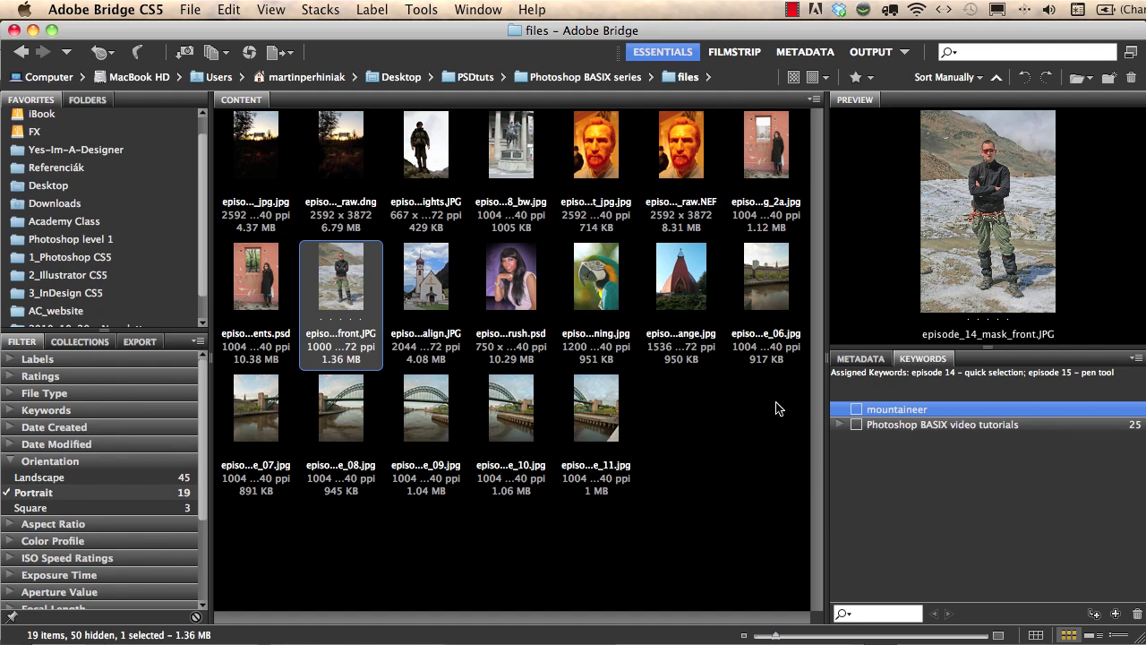
pyautogui.click(855, 413)
# Replace the Portrait filter with the mountaineer keyword filter and enlarge the thumbnails.
pyautogui.click(8, 493)
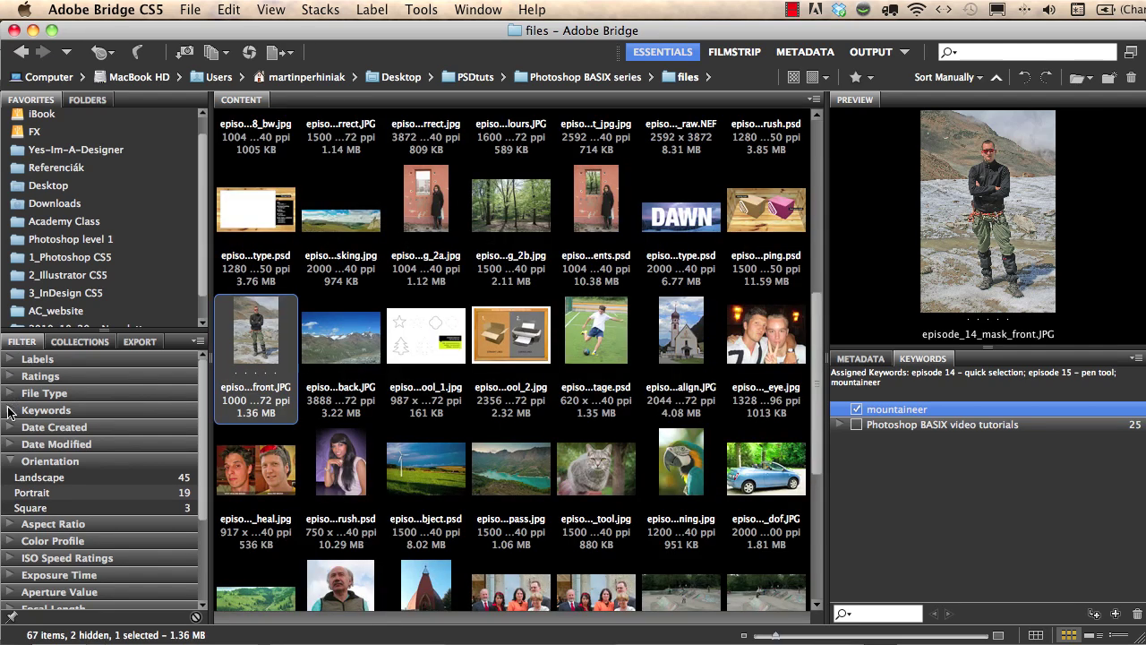
pyautogui.click(11, 410)
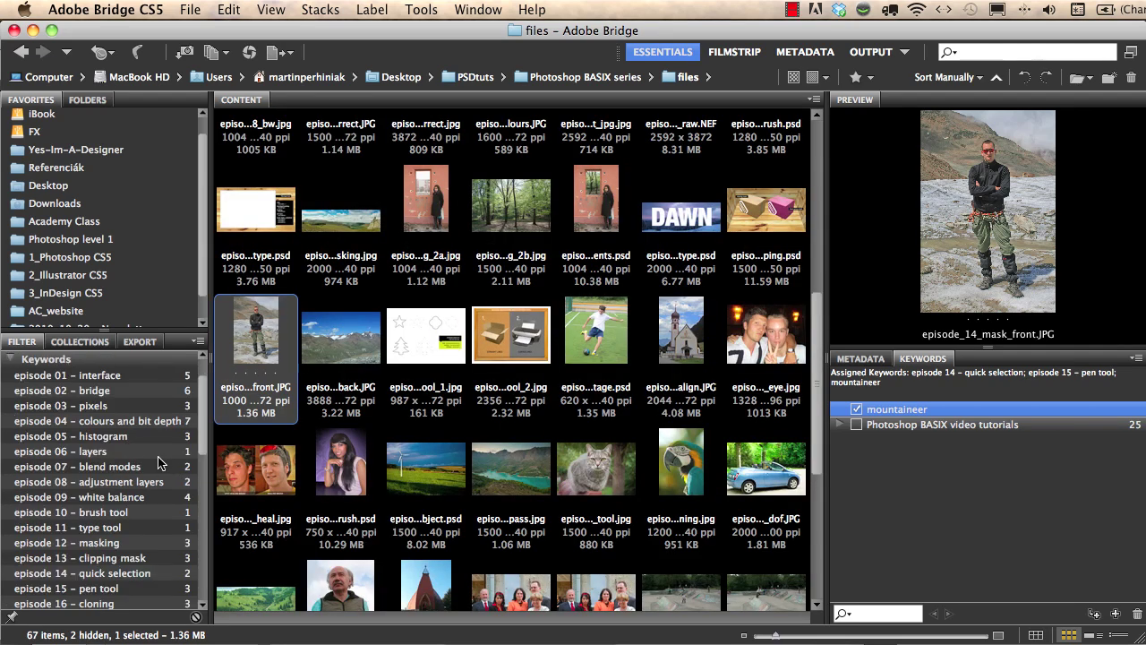
pyautogui.scroll(3, 157, 463)
pyautogui.scroll(-8, 134, 474)
pyautogui.scroll(-6, 126, 482)
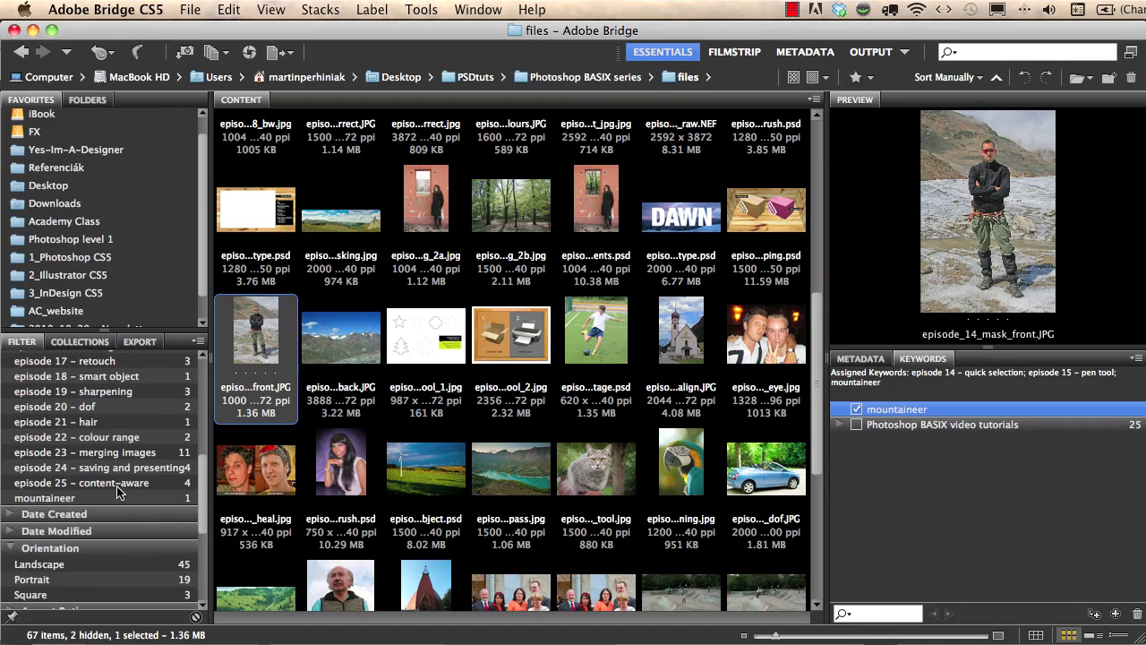
pyautogui.click(43, 499)
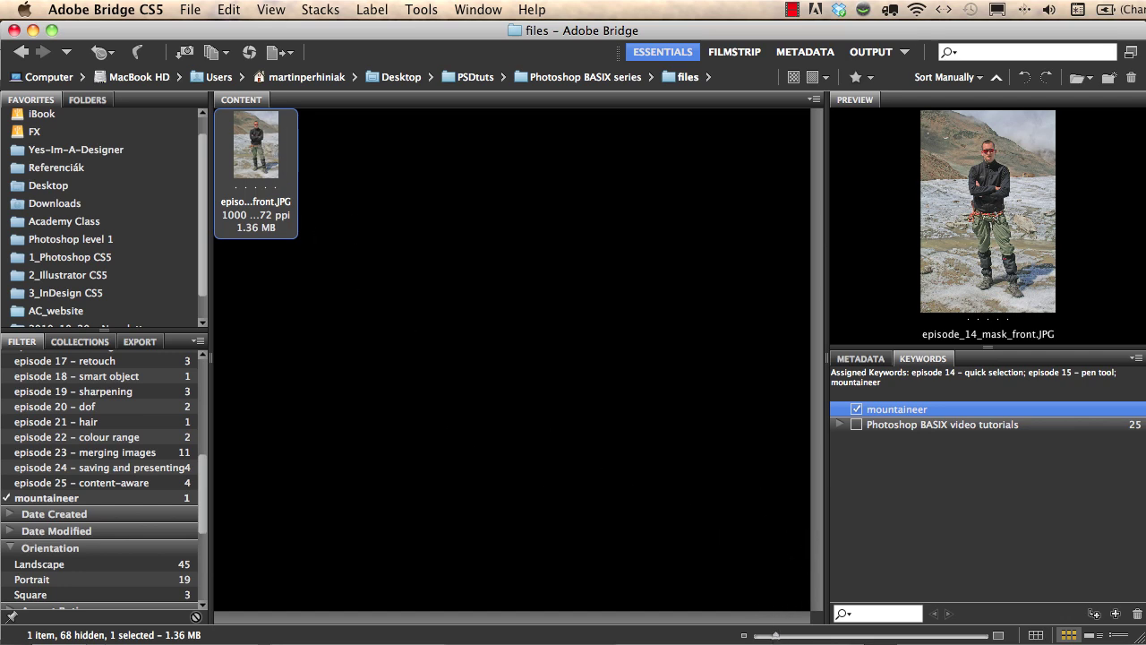
pyautogui.moveTo(775, 635); pyautogui.dragTo(835, 635)
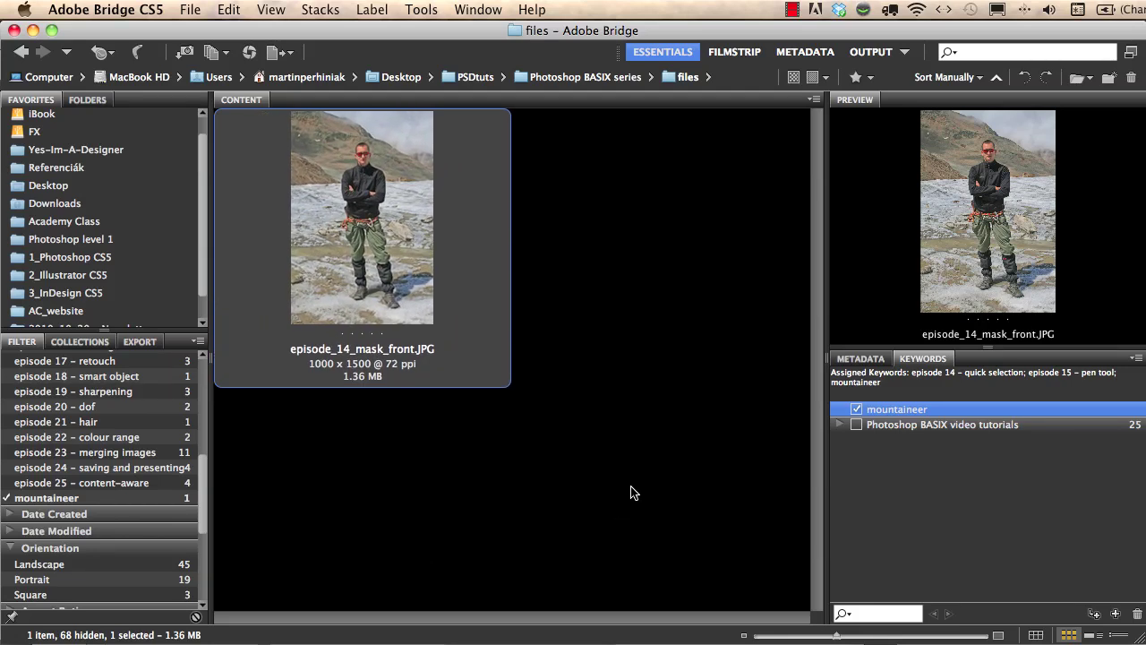
# Adjust the thumbnail size with Cmd+minus and Cmd+plus, ending at a small size.
pyautogui.press('super+minus')
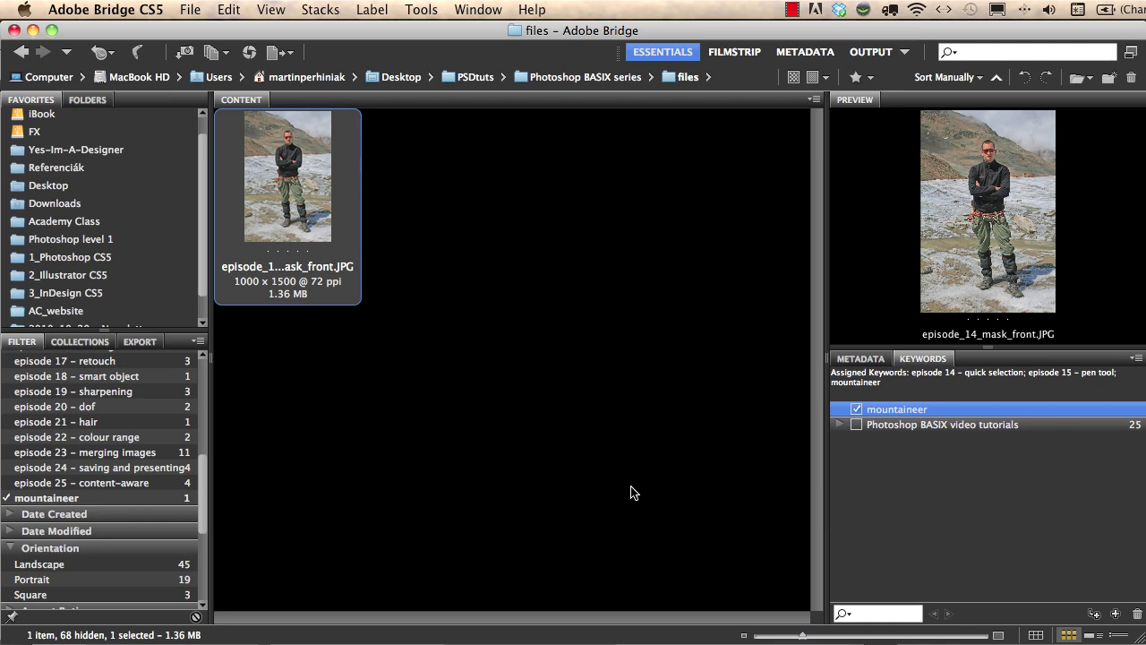
pyautogui.press('super+minus')
pyautogui.press('super+equal')
pyautogui.press('super+equal')
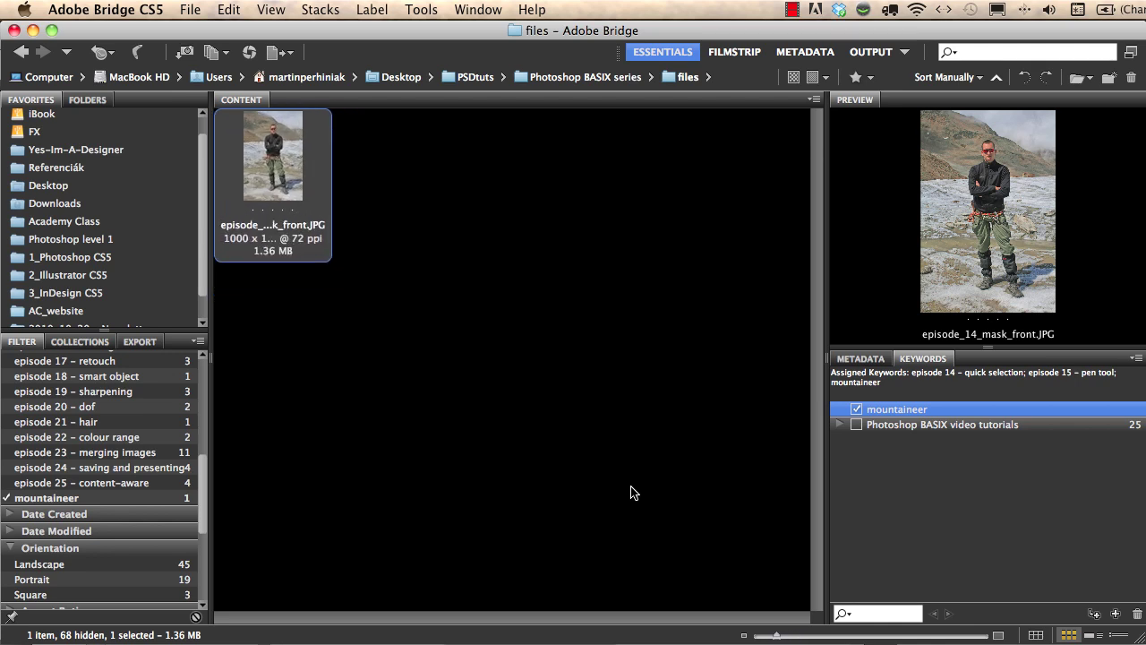
pyautogui.press('super+minus')
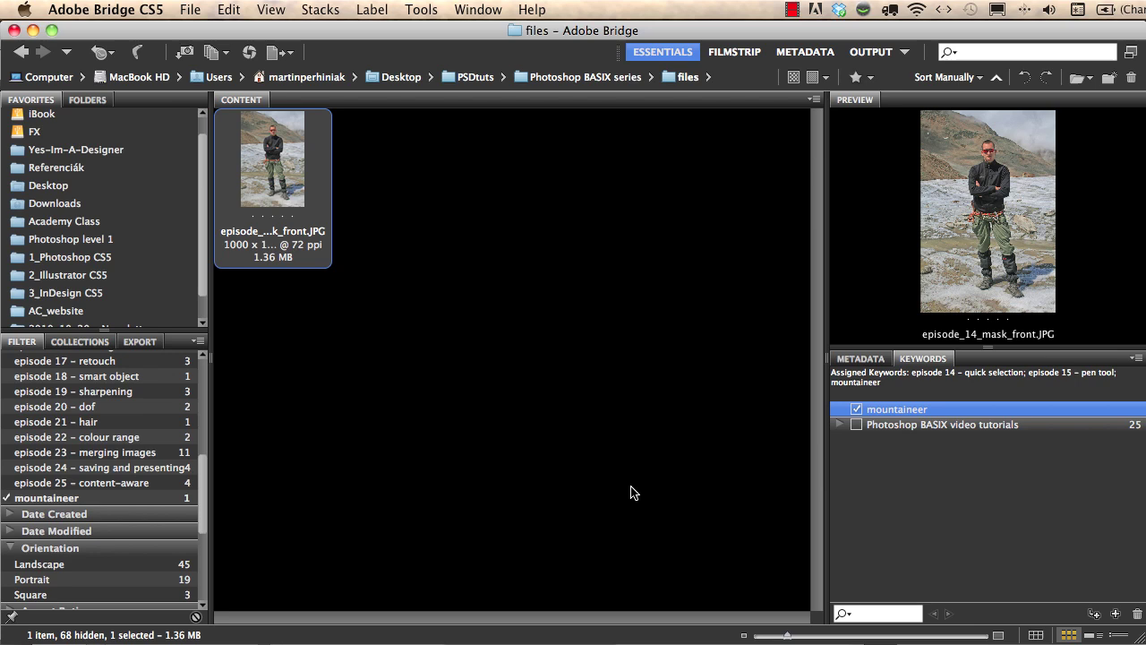